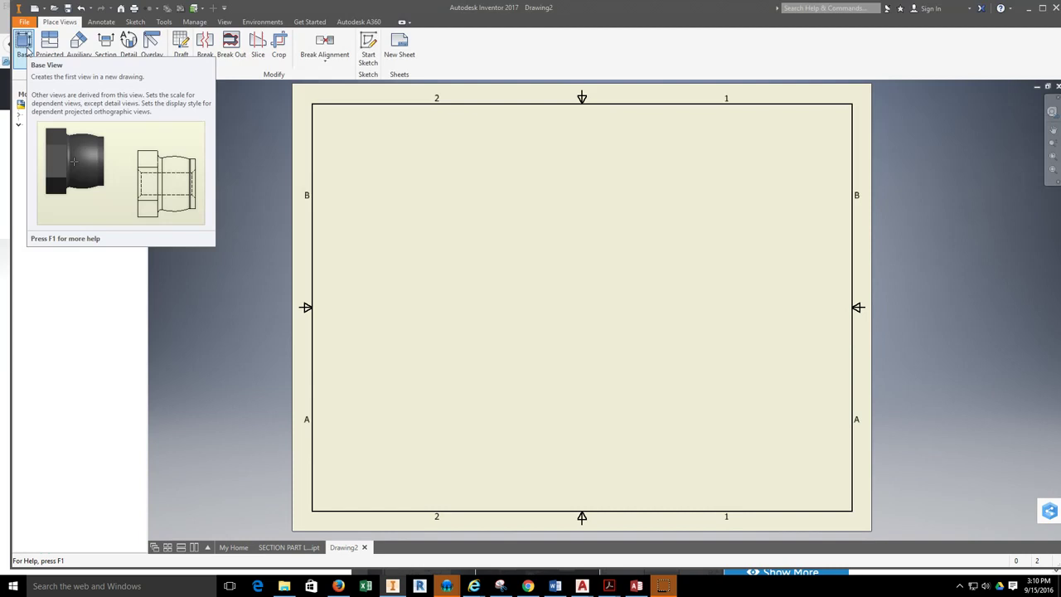
# Step: Start a base view and orient it to the TOP view, rotated twice by 90 degrees
pyautogui.click(25, 49)
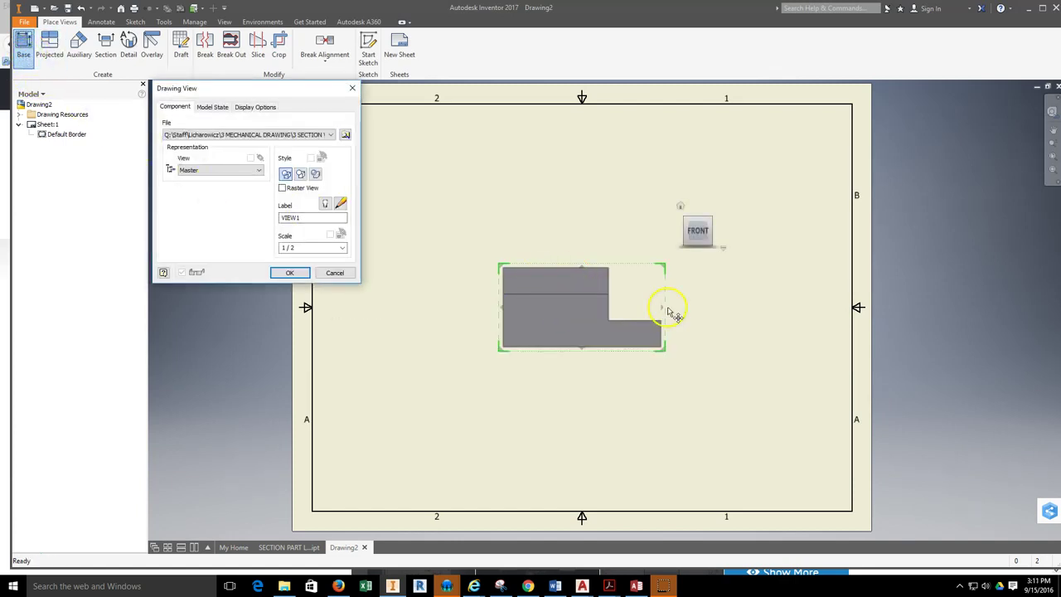
pyautogui.moveTo(718, 238)
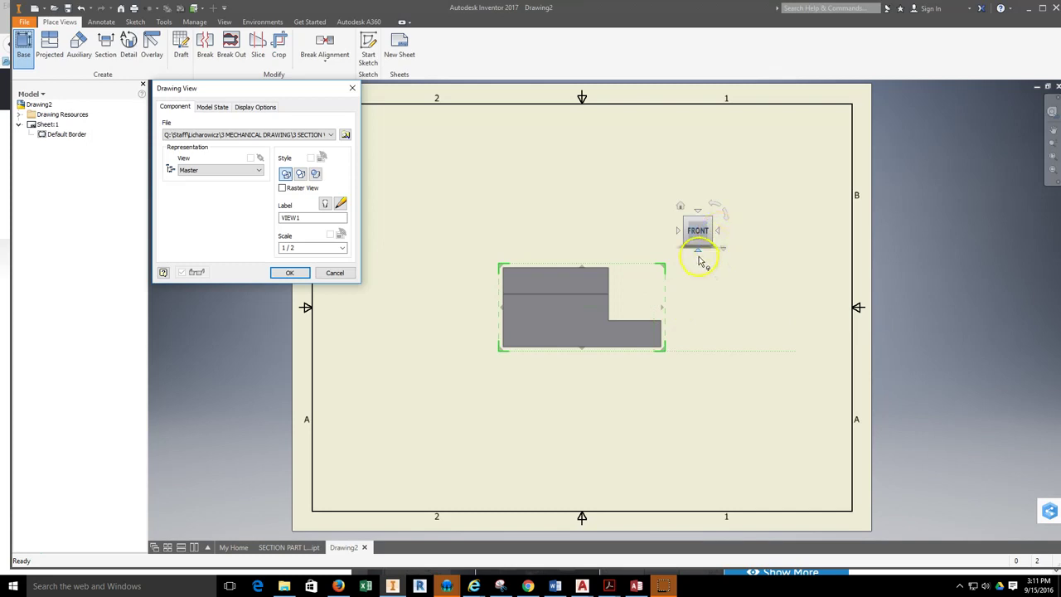
pyautogui.click(699, 252)
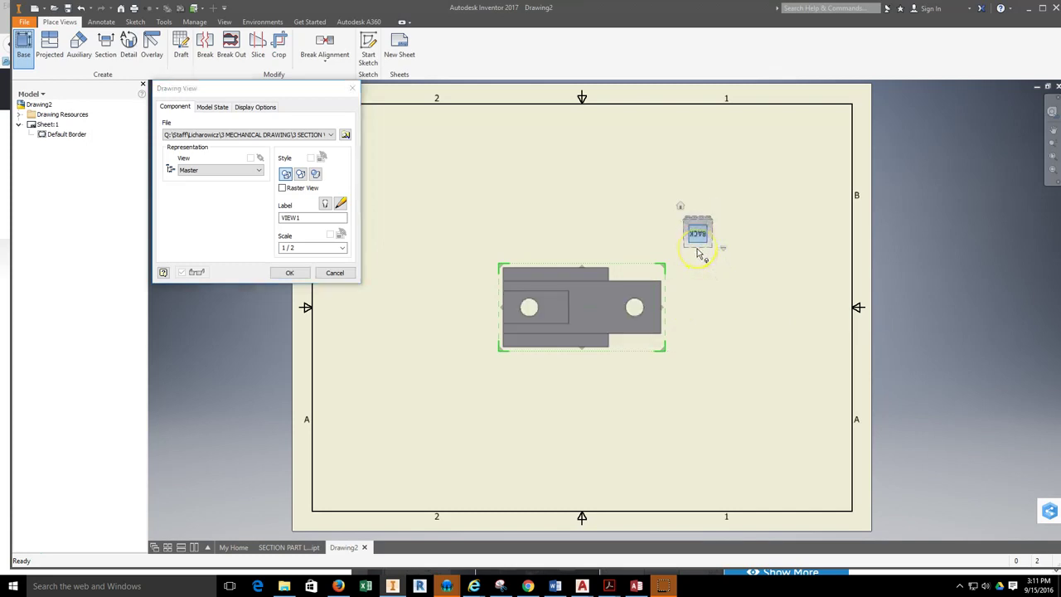
pyautogui.click(699, 252)
pyautogui.click(698, 252)
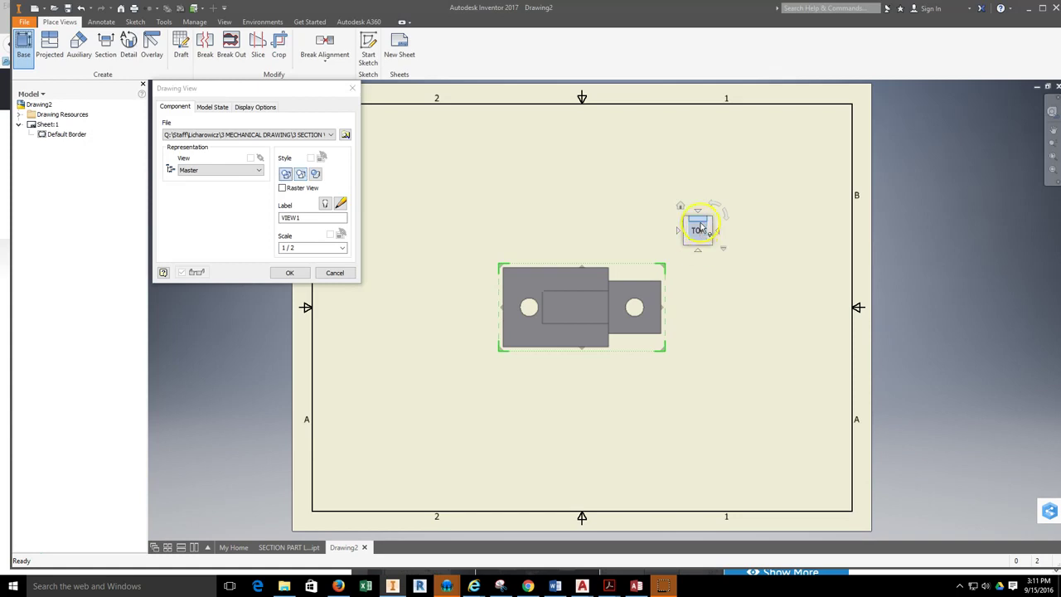
pyautogui.click(717, 208)
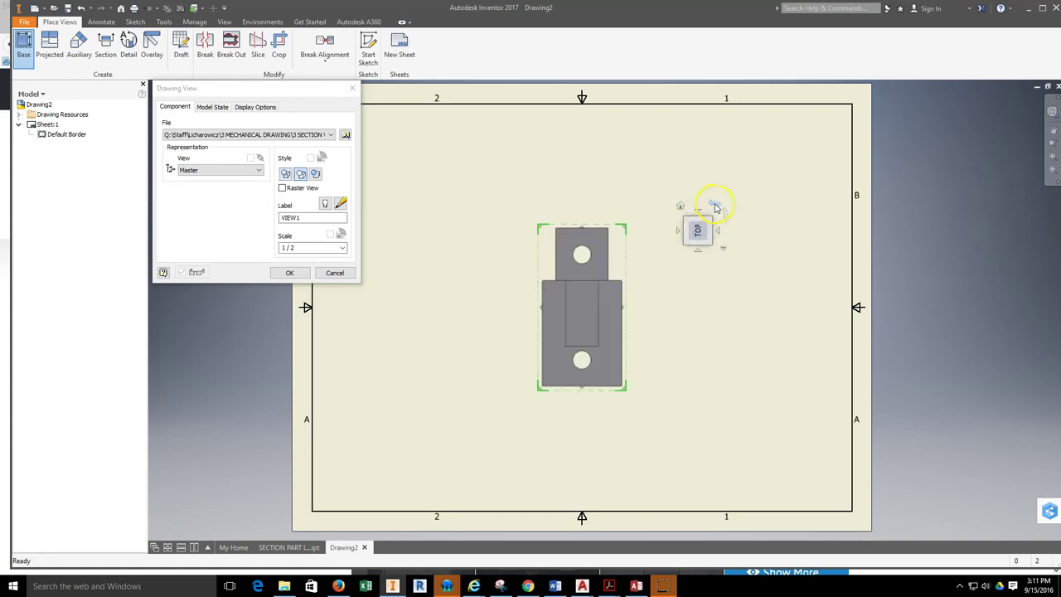
pyautogui.click(715, 208)
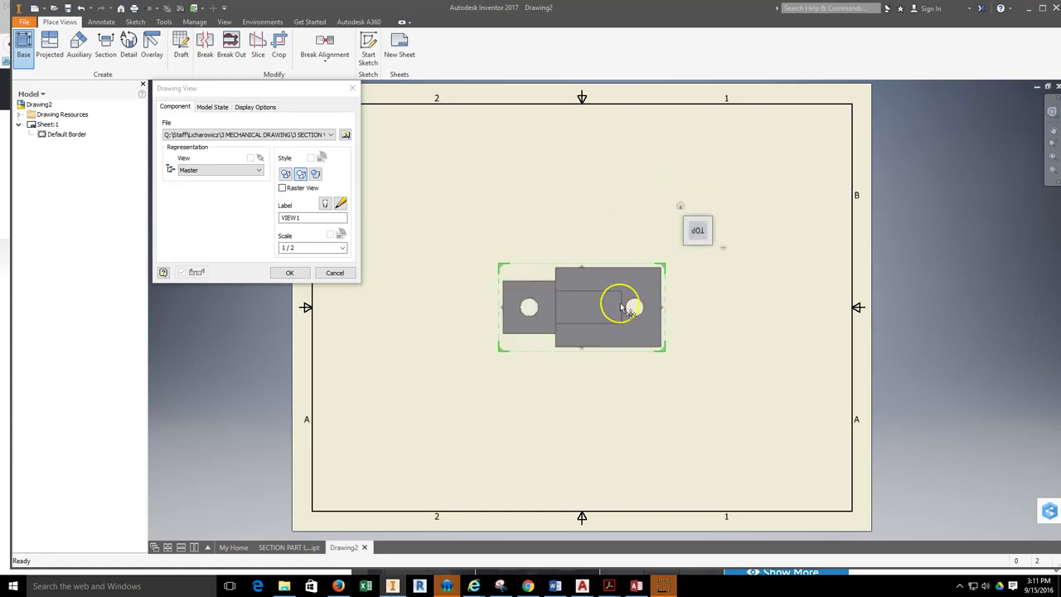
# Step: Set the view scale to 1:2 and the Hidden Line style, then place the view
pyautogui.click(342, 248)
pyautogui.click(303, 274)
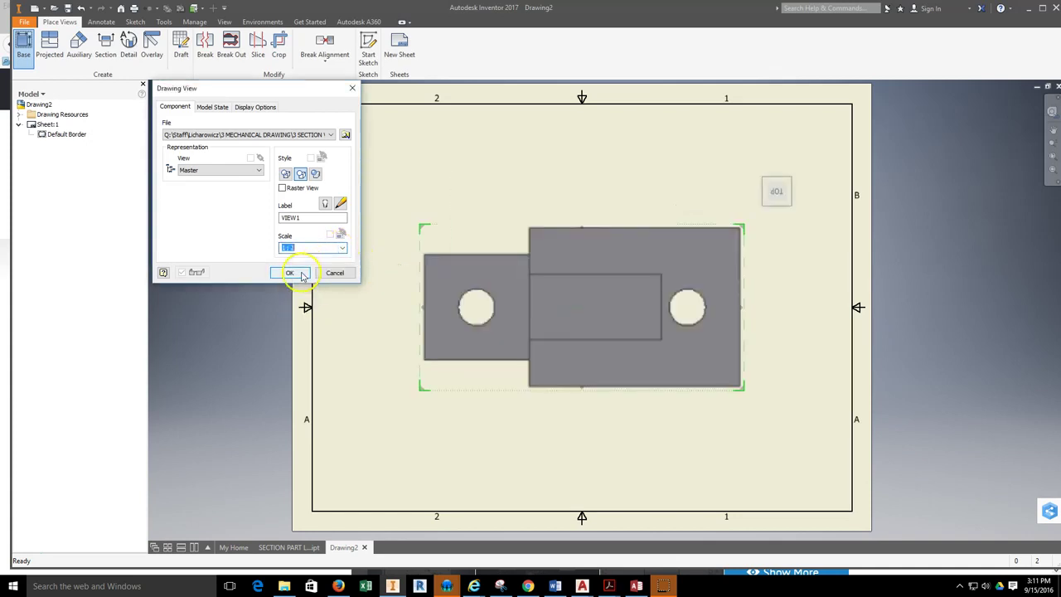
pyautogui.click(342, 248)
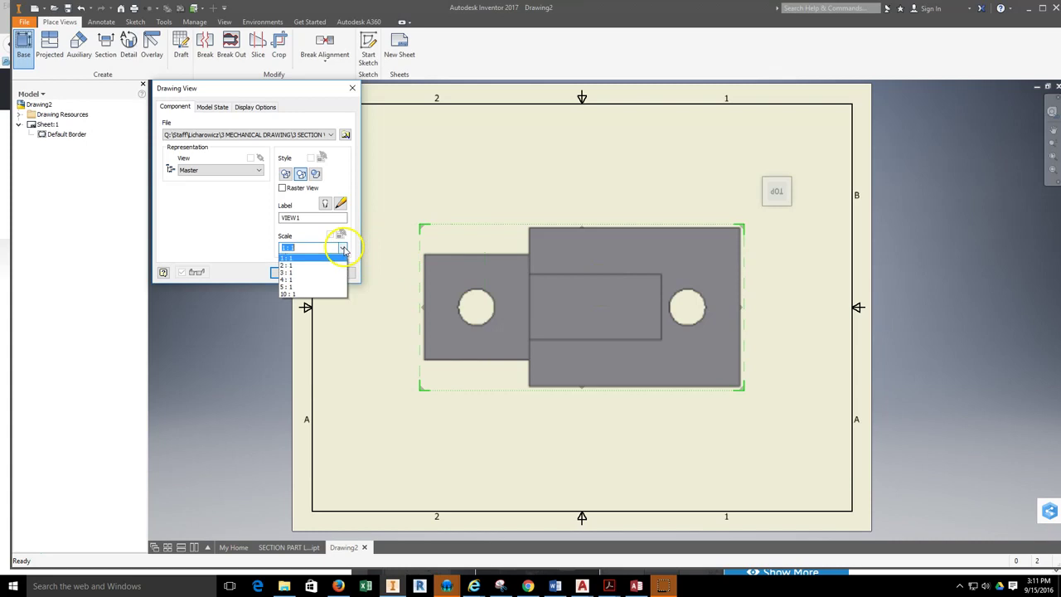
pyautogui.click(315, 265)
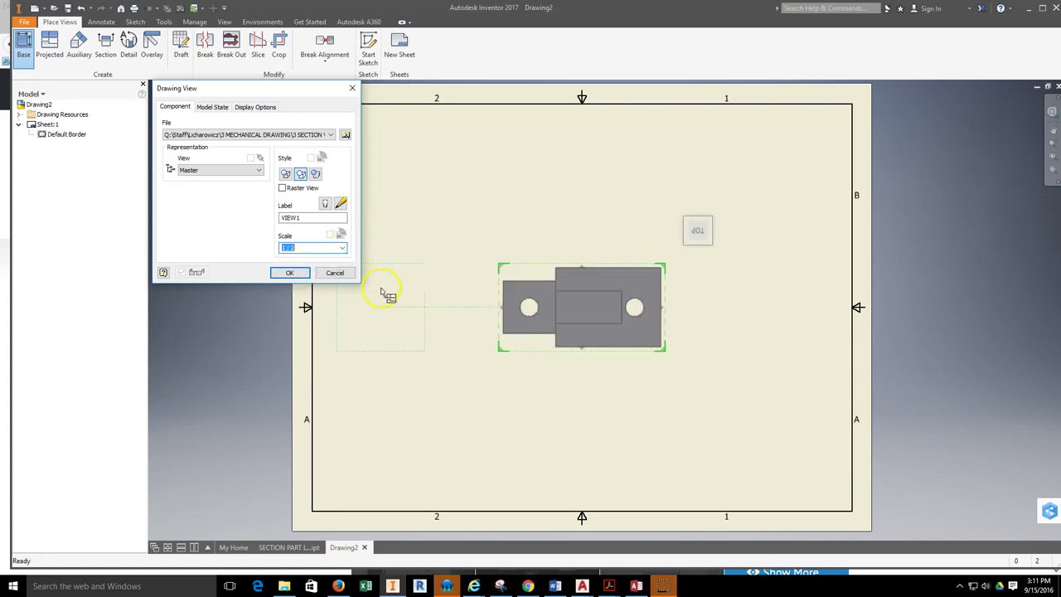
pyautogui.click(292, 274)
pyautogui.click(286, 176)
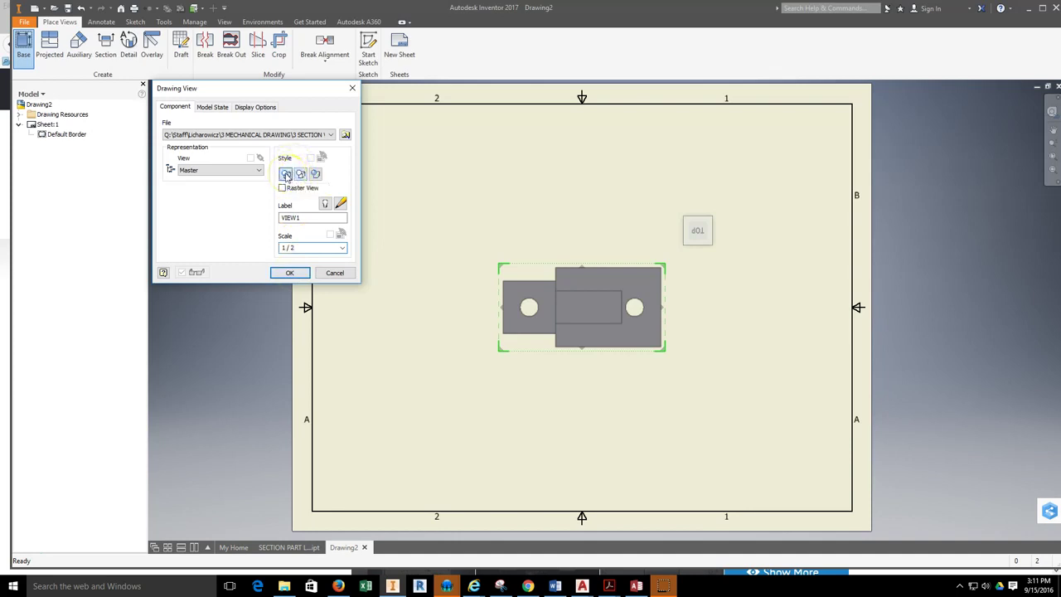
pyautogui.click(292, 273)
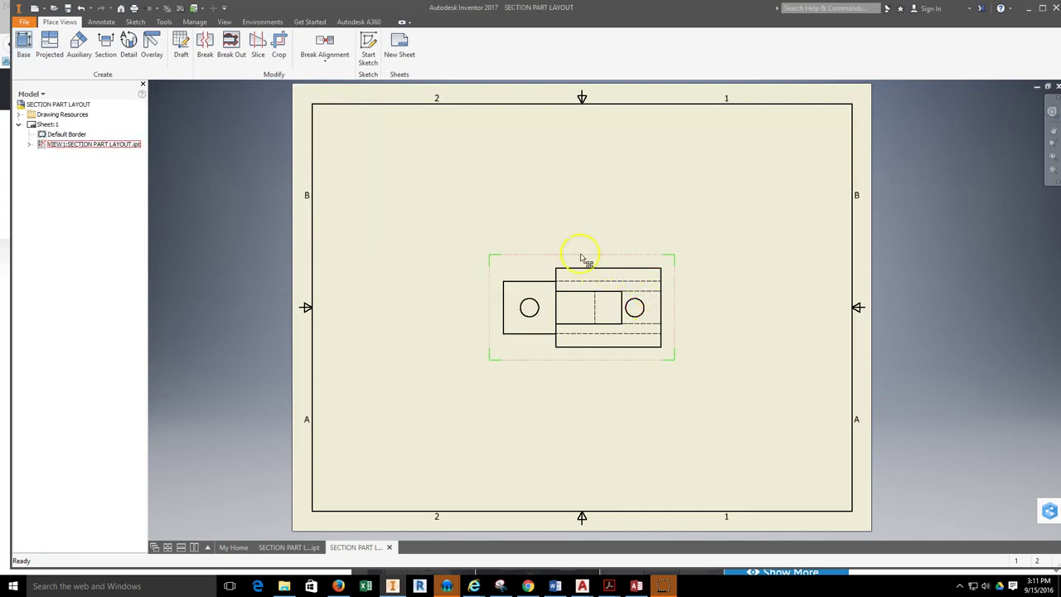
# Step: Drag VIEW1 by its outline into the upper-right area of the sheet
pyautogui.moveTo(656, 174); pyautogui.dragTo(651, 176)
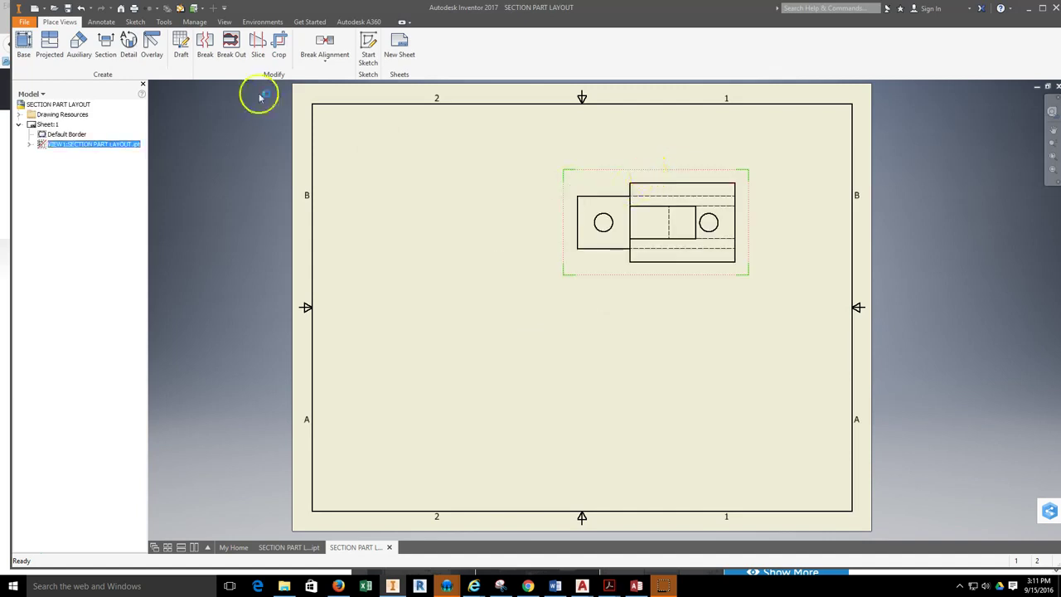
# Step: Define a horizontal section line from left to right across VIEW1, then continue
pyautogui.click(105, 45)
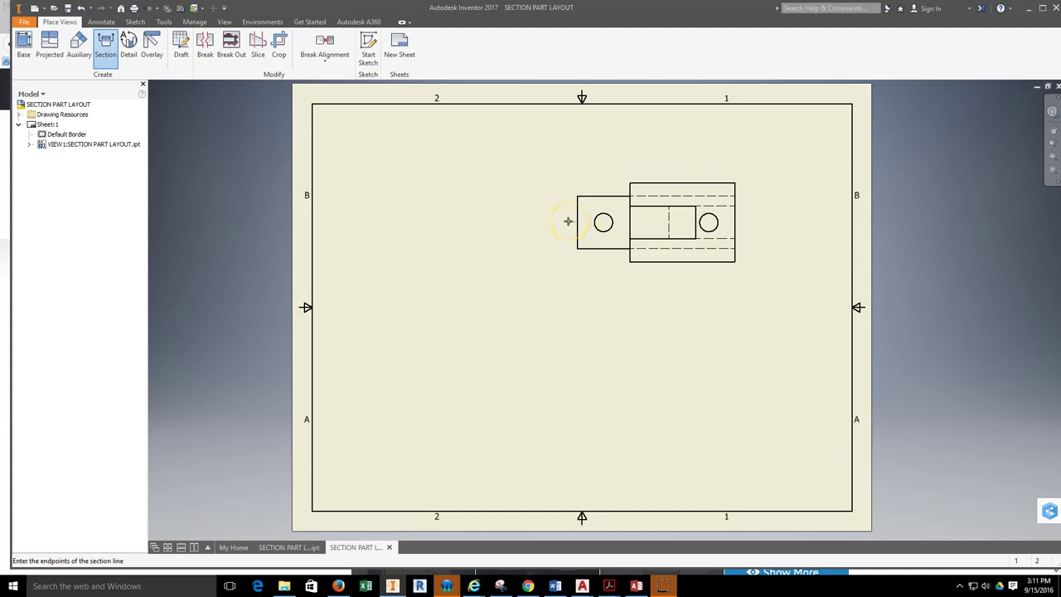
pyautogui.click(570, 222)
pyautogui.click(744, 222)
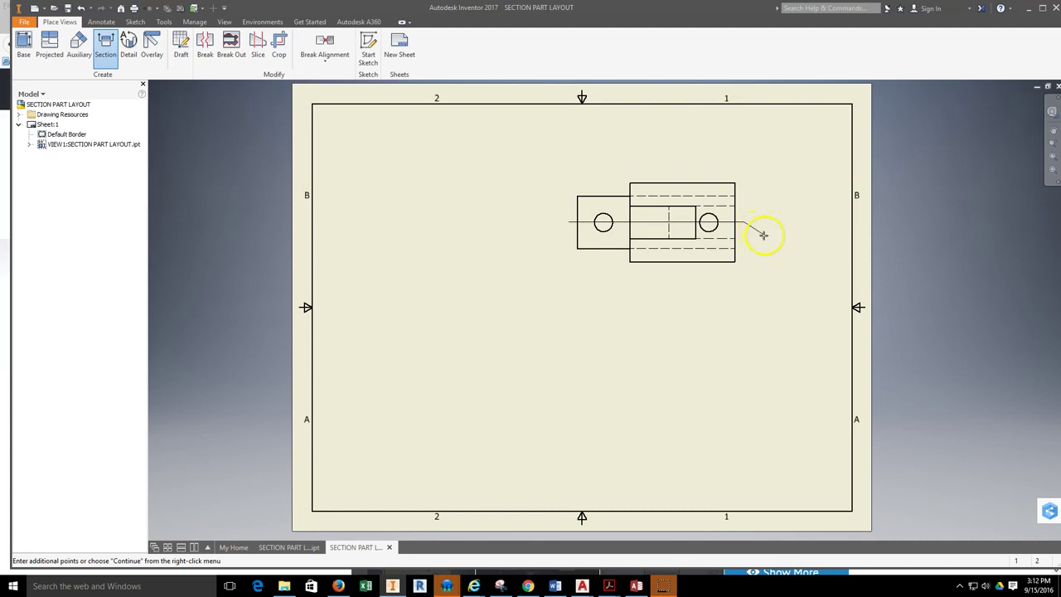
pyautogui.rightClick(763, 235)
pyautogui.click(811, 237)
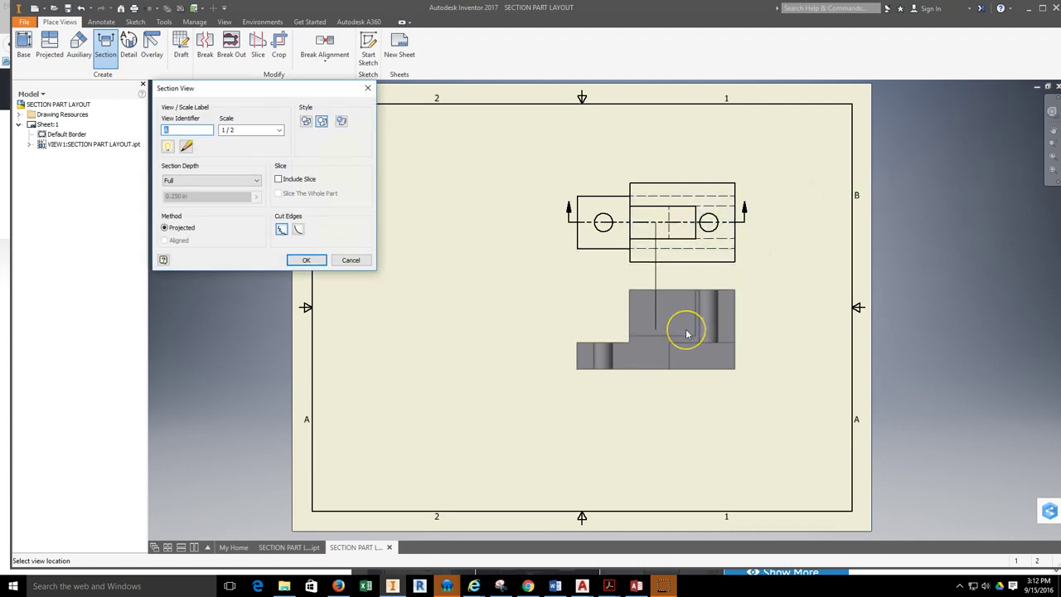
# Step: Place section A-A at 1/2 scale below the top view using the default settings
pyautogui.moveTo(687, 334); pyautogui.dragTo(719, 340)
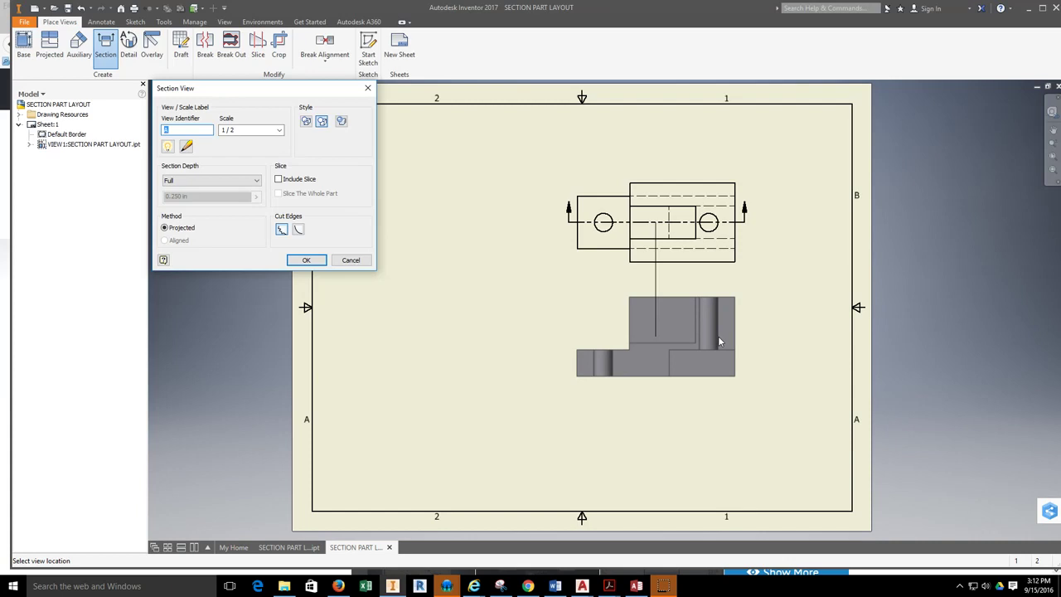
pyautogui.click(313, 136)
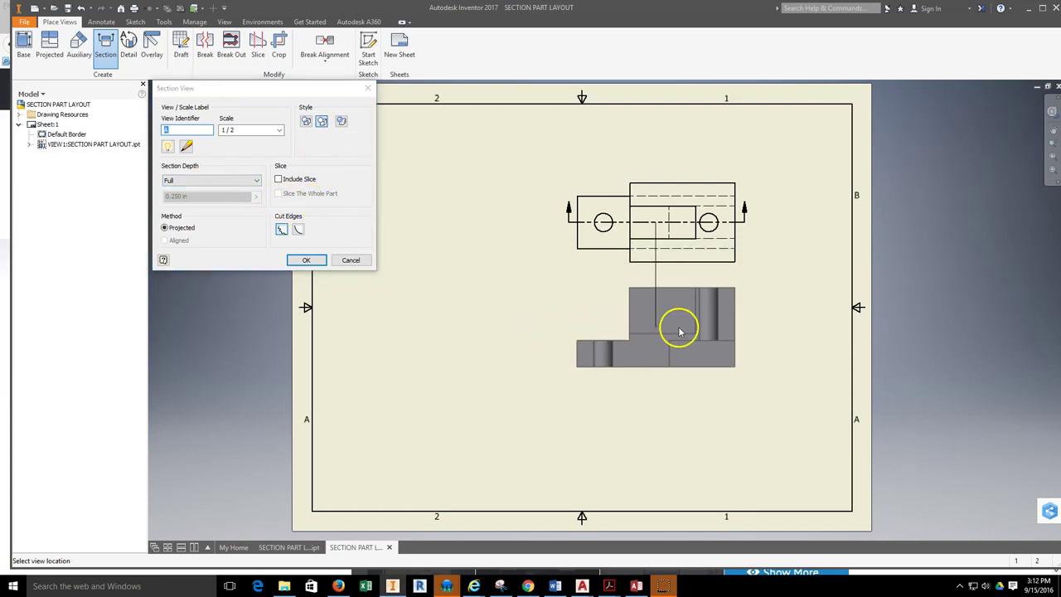
pyautogui.click(678, 332)
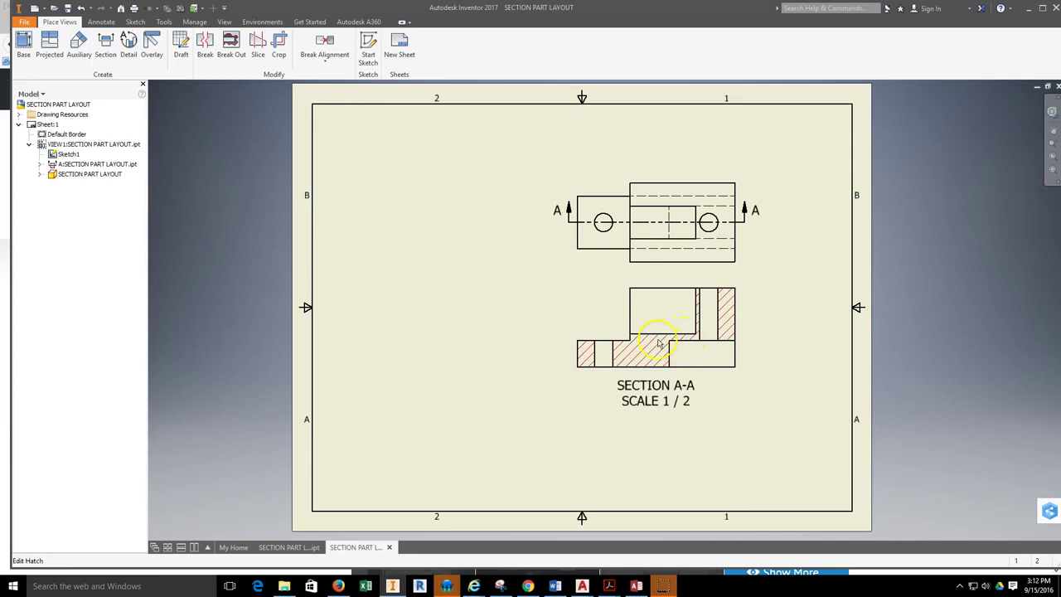
# Step: Zoom around the section view, clear the selection, and switch to SECTION PART LAYOUT.ipt
pyautogui.scroll(-2, 685, 340)
pyautogui.scroll(5, 672, 341)
pyautogui.scroll(-3, 659, 344)
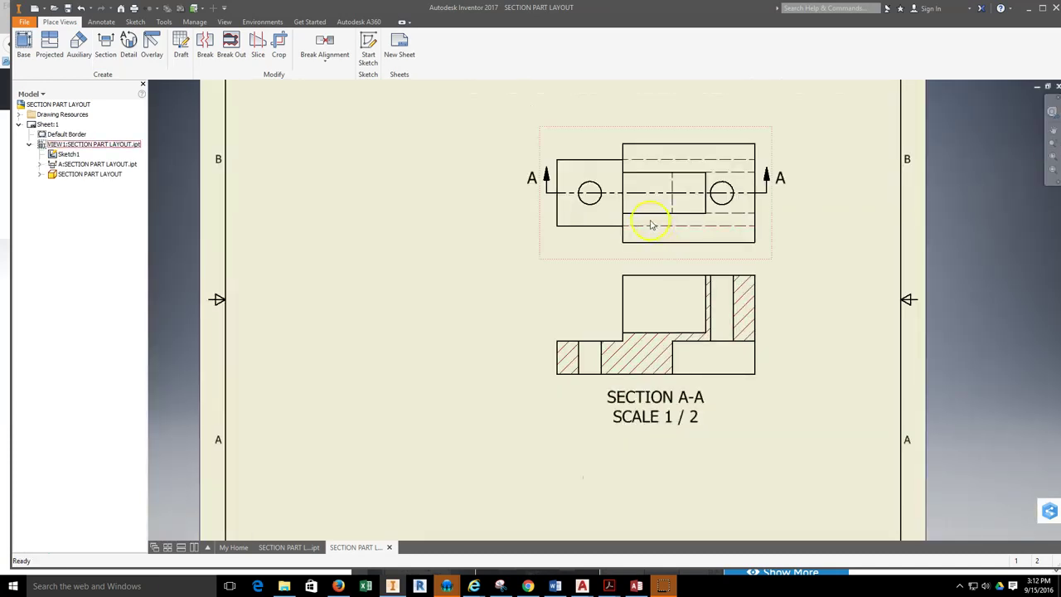
pyautogui.click(567, 233)
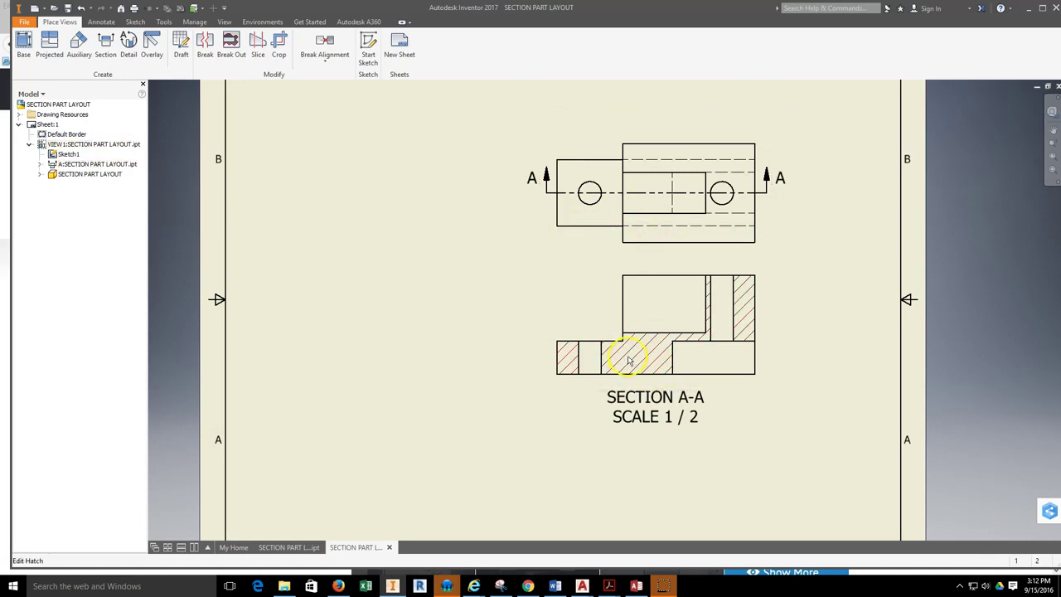
pyautogui.click(340, 437)
pyautogui.scroll(3, 653, 363)
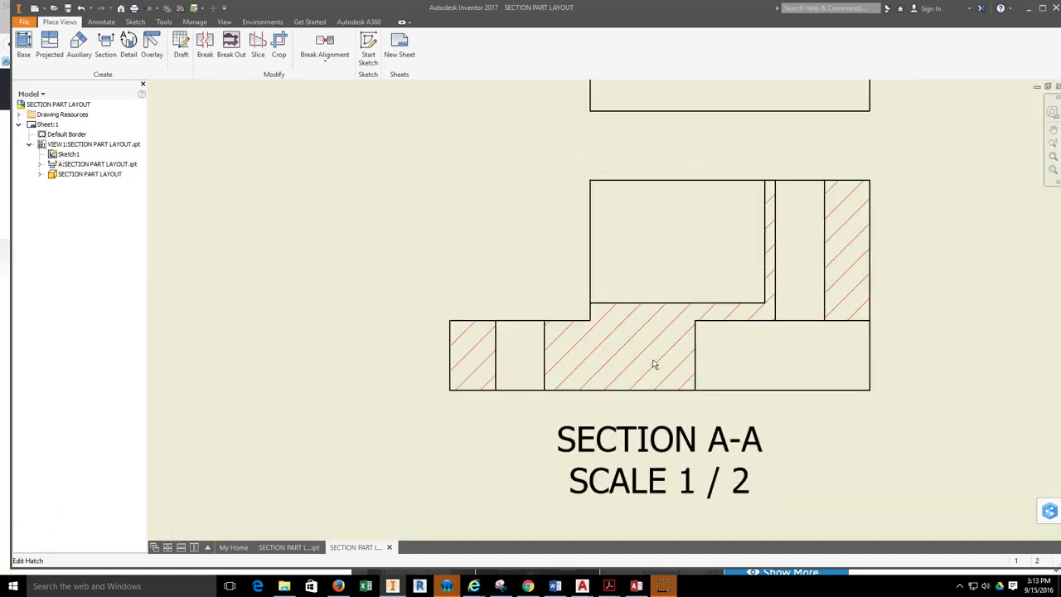
pyautogui.scroll(-5, 652, 363)
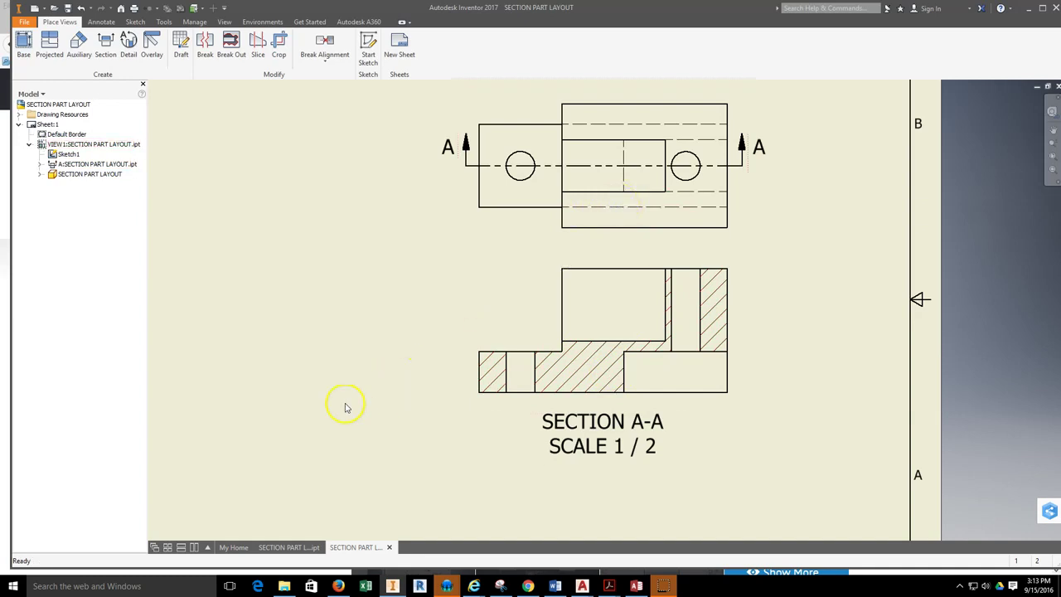
pyautogui.click(281, 547)
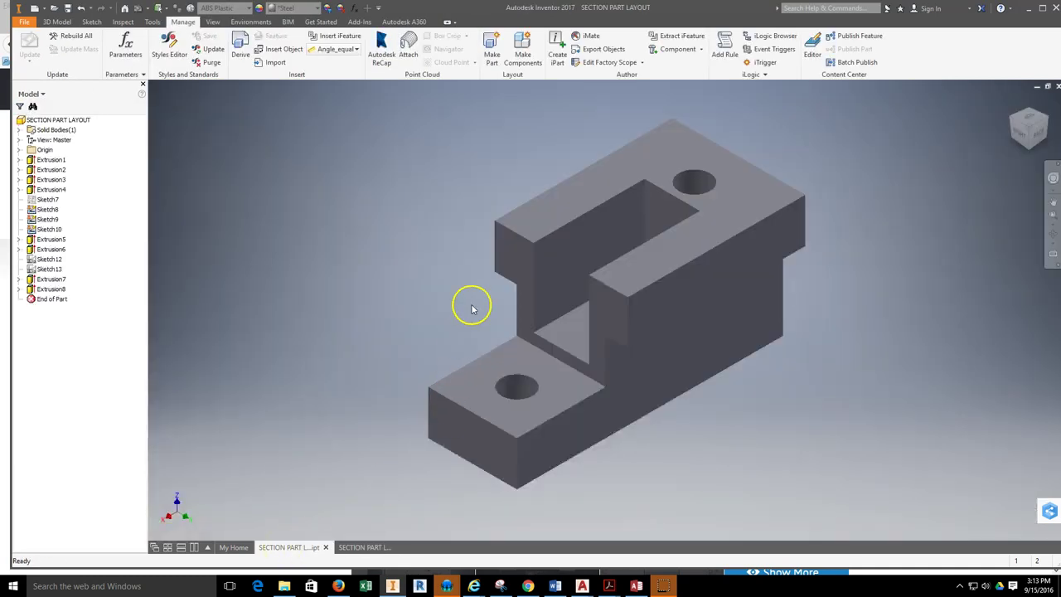
# Step: Change the part's material from ABS Plastic to Brass, Soft Yellow in iProperties, then apply
pyautogui.click(70, 120)
pyautogui.rightClick(71, 122)
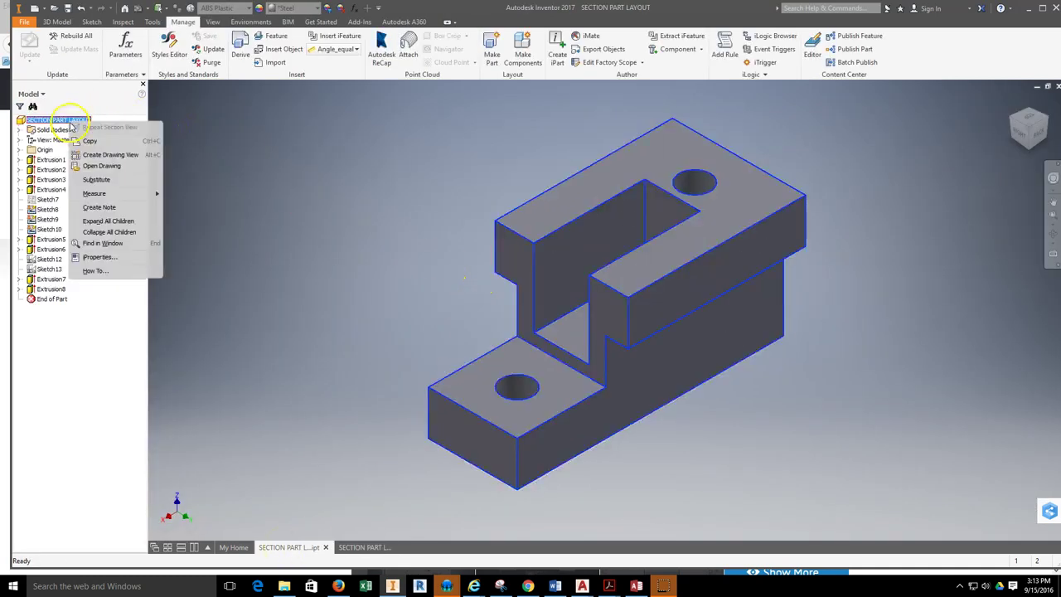
pyautogui.click(106, 259)
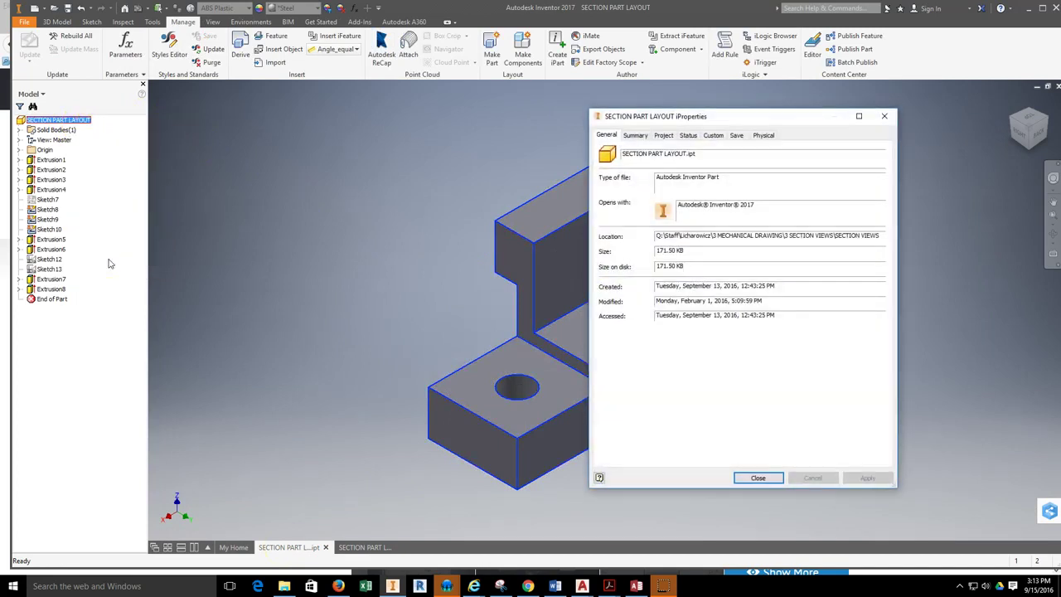
pyautogui.click(765, 136)
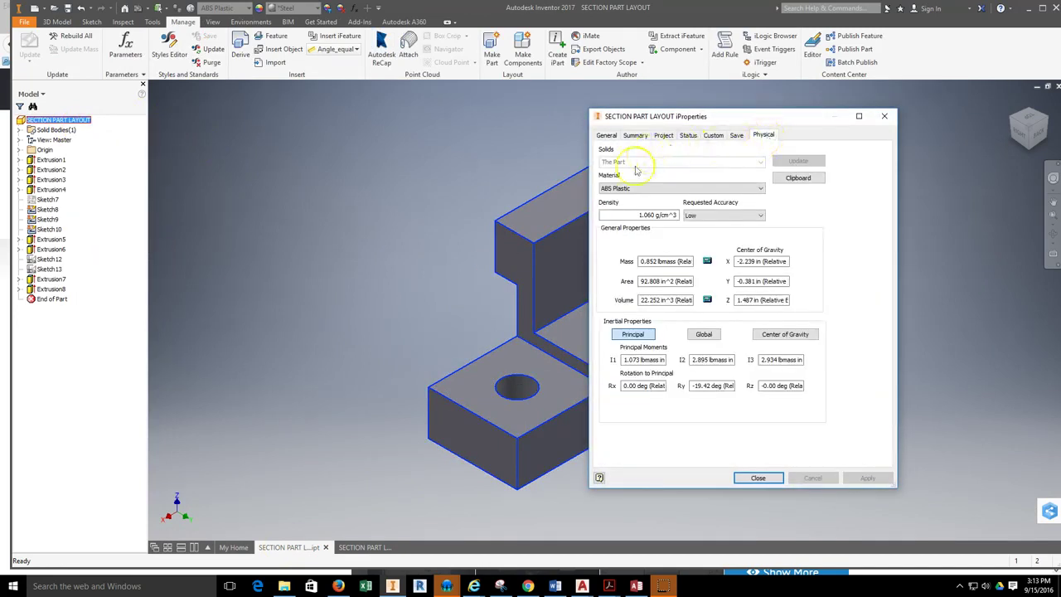
pyautogui.moveTo(663, 189); pyautogui.dragTo(600, 189)
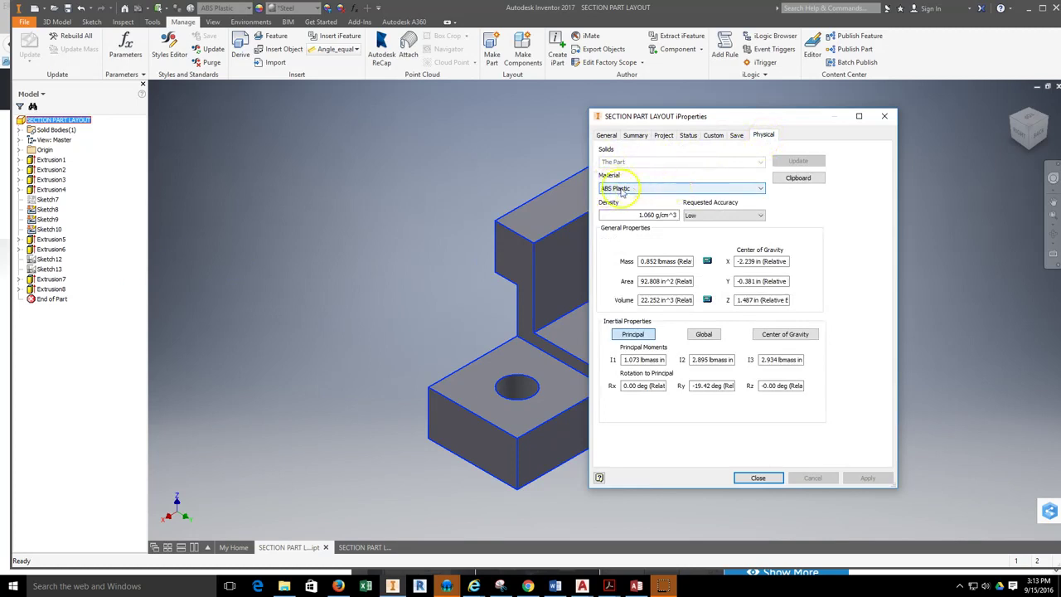
pyautogui.click(648, 189)
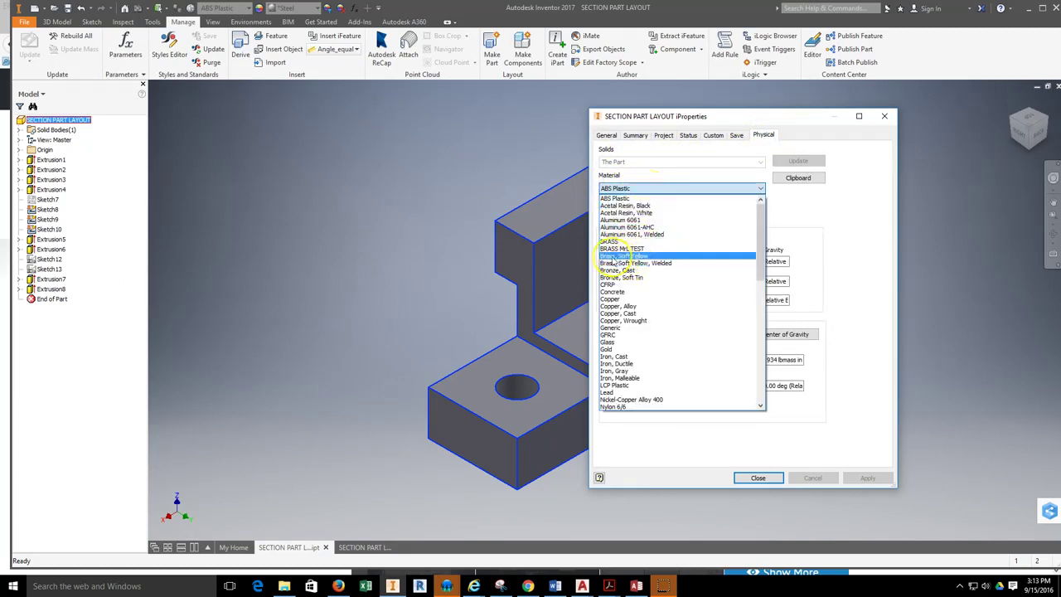
pyautogui.click(647, 256)
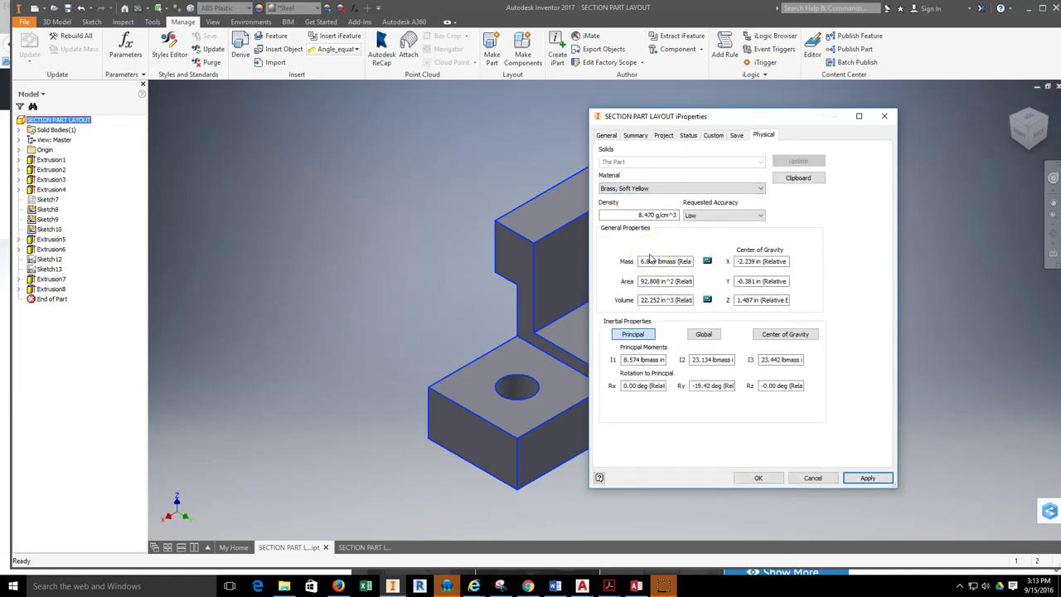
pyautogui.click(867, 479)
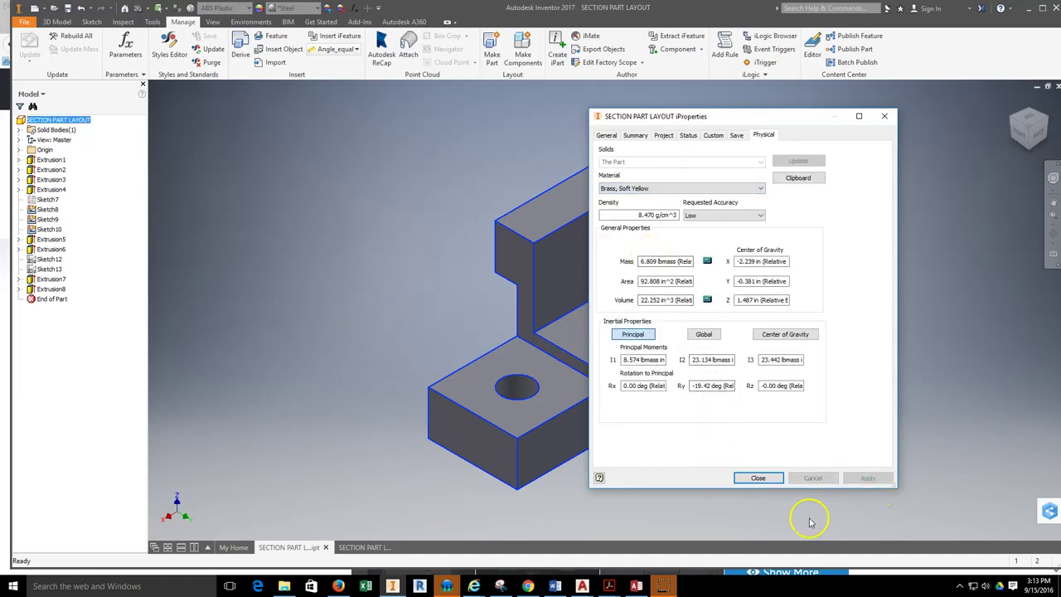
pyautogui.click(756, 478)
pyautogui.click(373, 481)
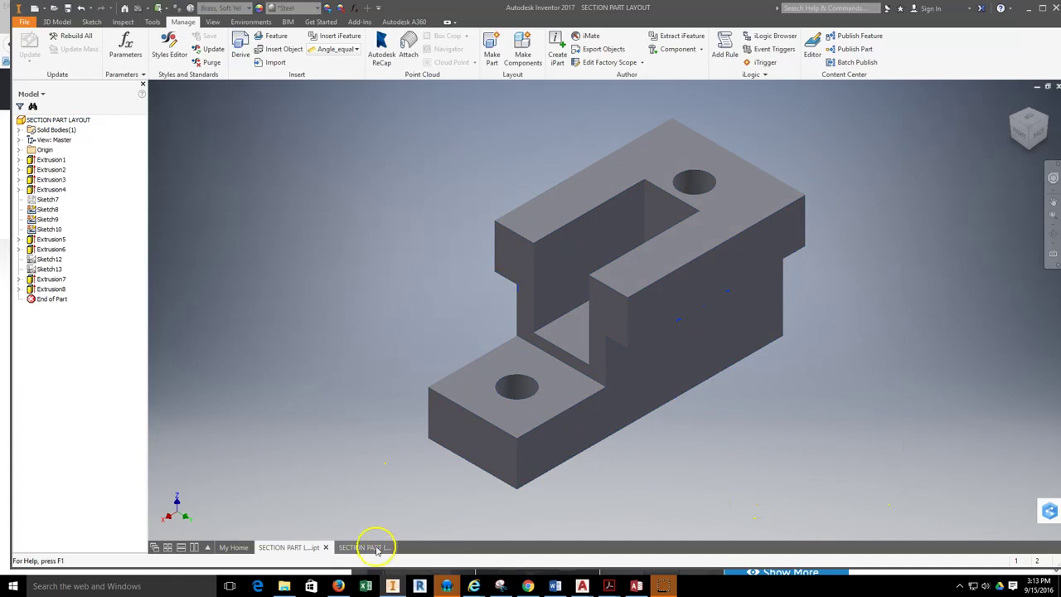
# Step: Return to the drawing and inspect section A-A's hatch (ANSI 31, 45°), cancelling without changes
pyautogui.click(380, 548)
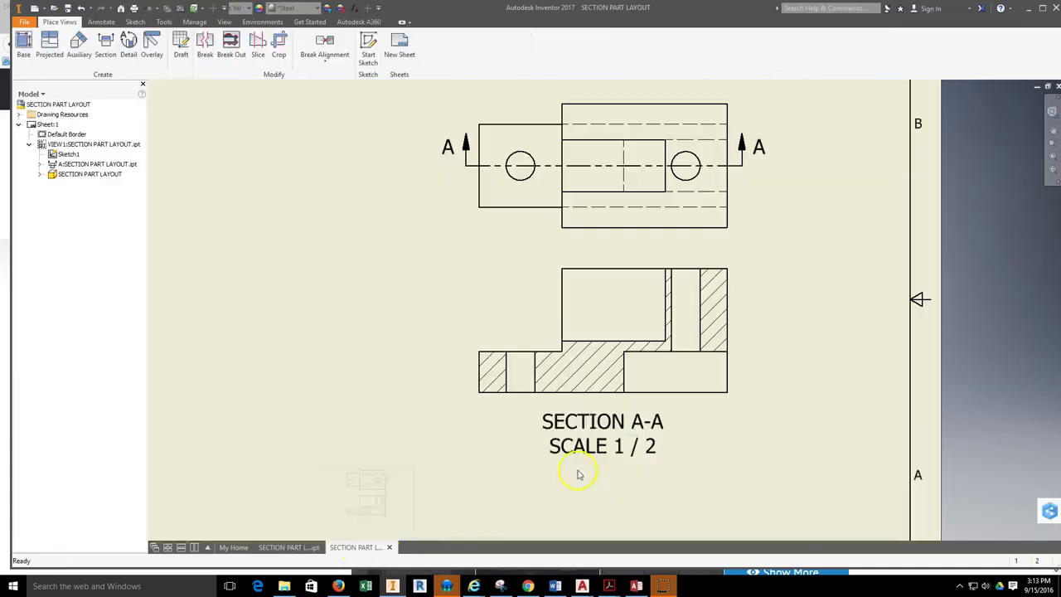
pyautogui.doubleClick(595, 371)
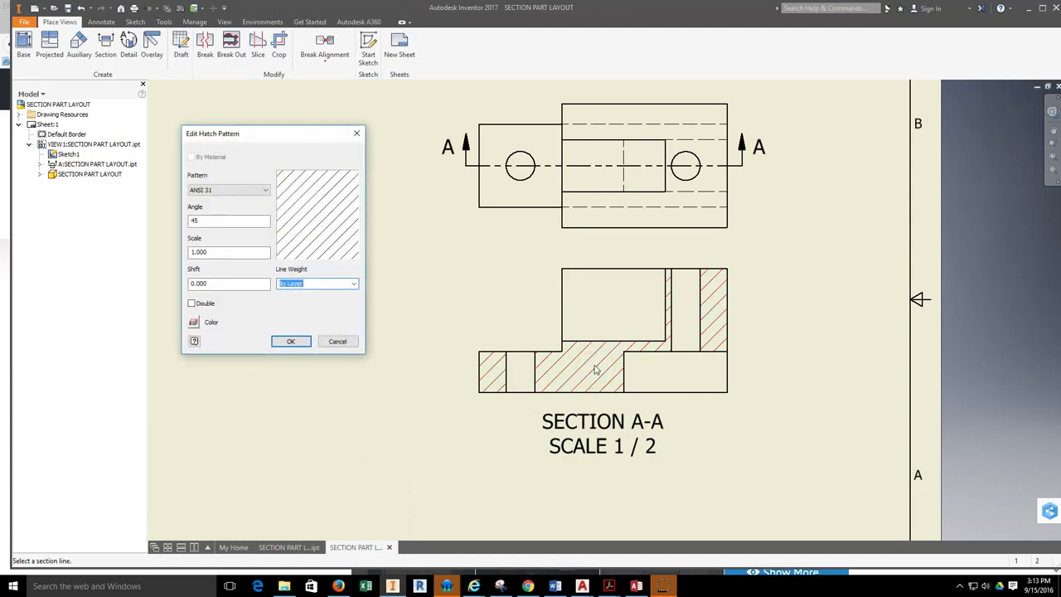
pyautogui.click(337, 342)
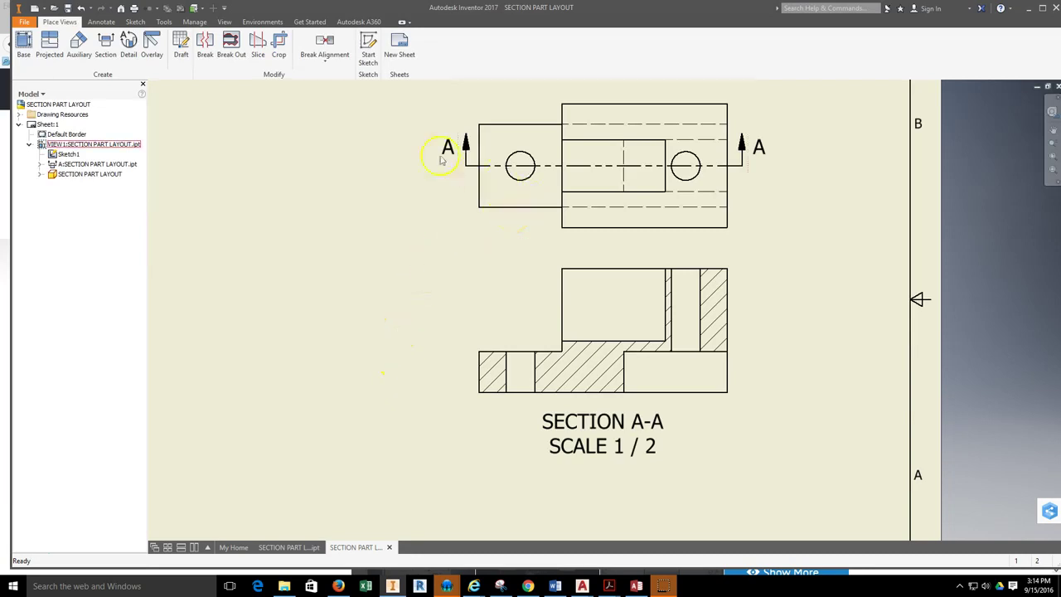
# Step: Open the Style and Standard Editor and select Default Standard (ANSI) under Standard
pyautogui.click(194, 21)
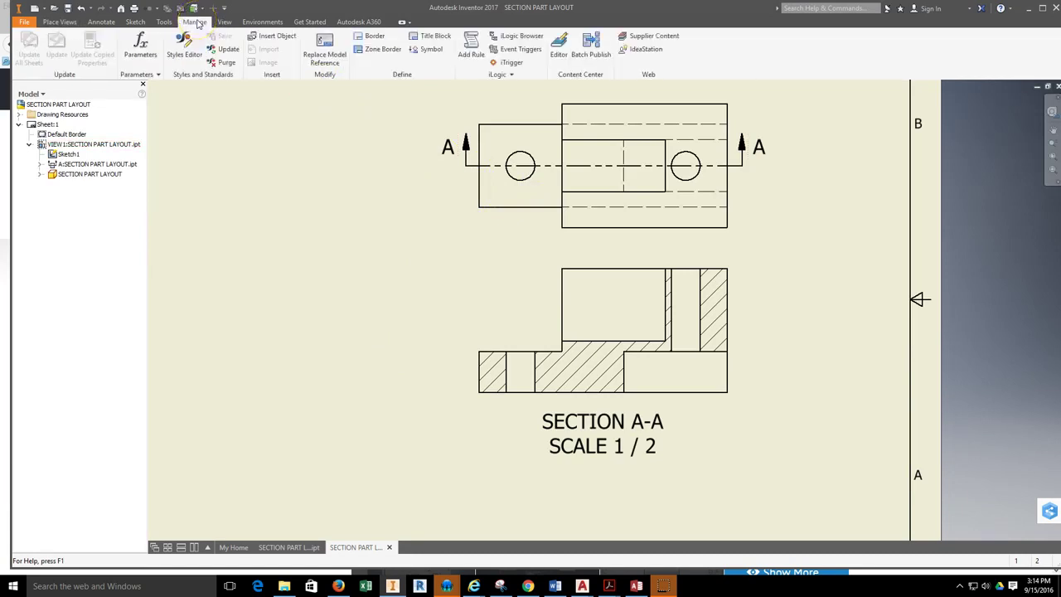
pyautogui.click(185, 51)
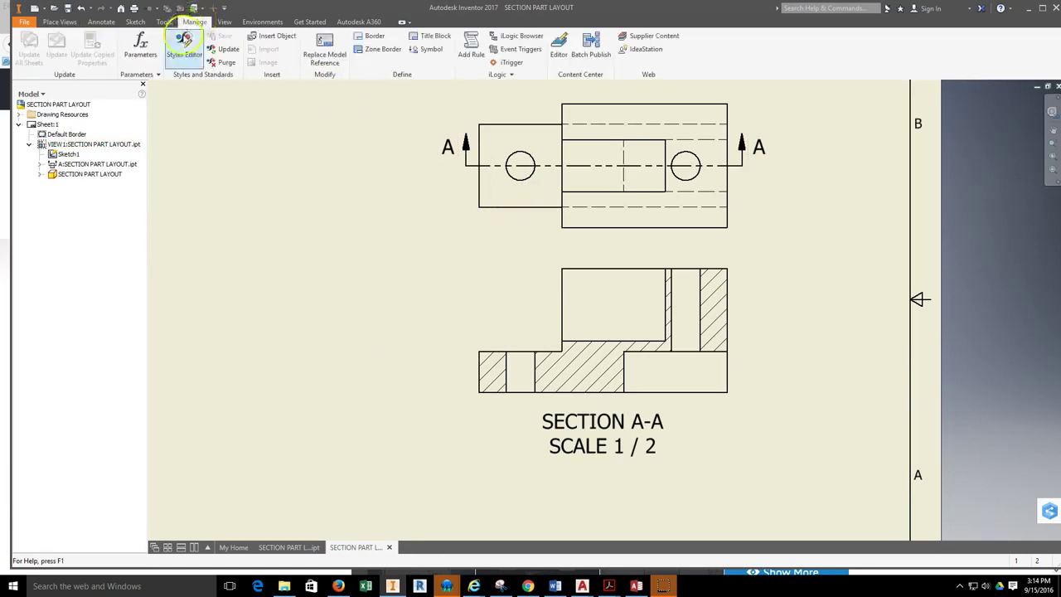
pyautogui.click(186, 56)
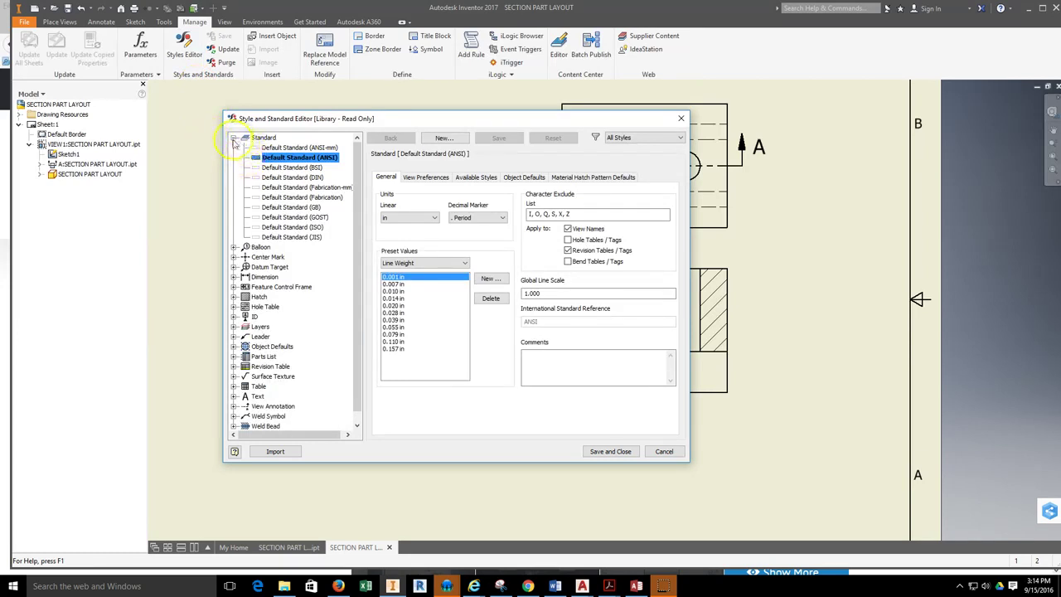
pyautogui.doubleClick(263, 137)
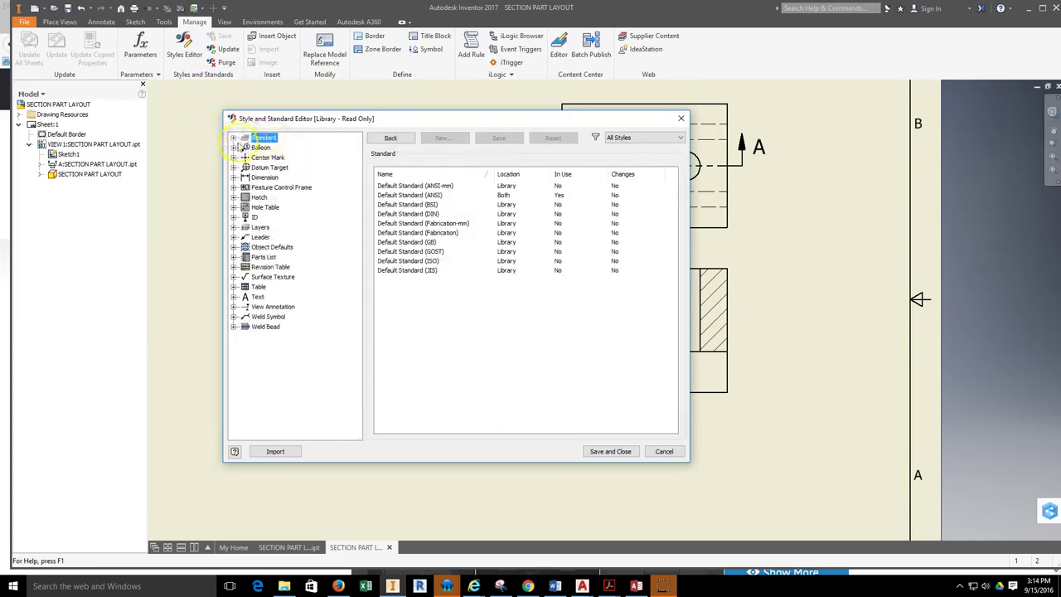
pyautogui.click(235, 138)
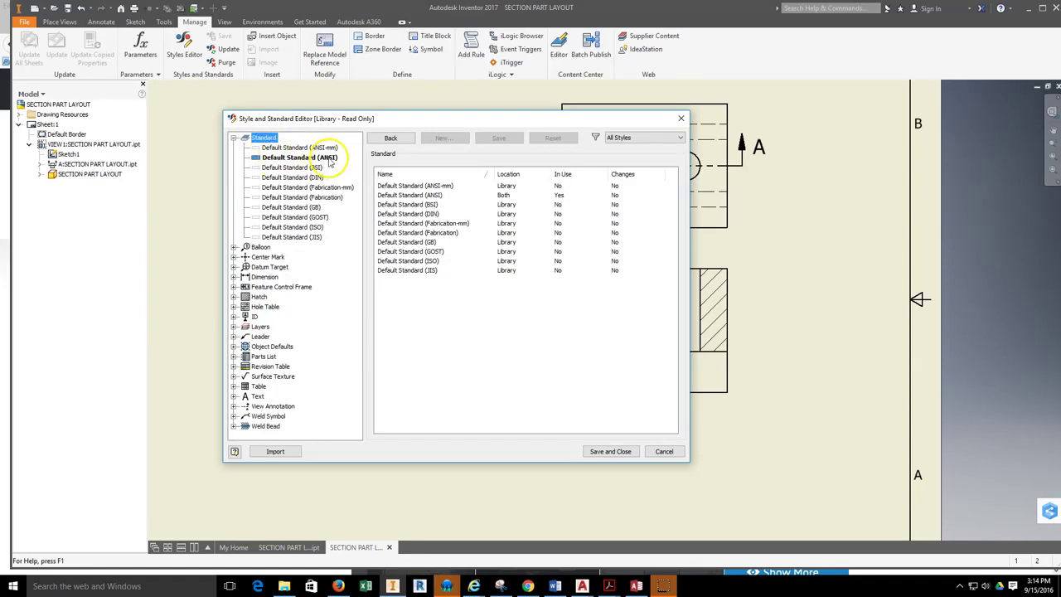
pyautogui.click(259, 157)
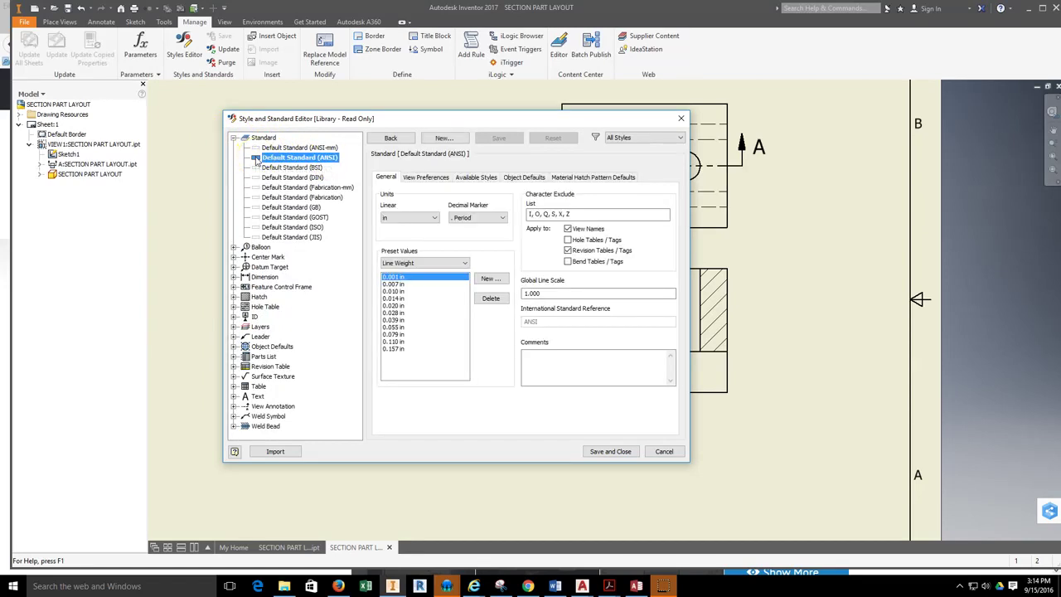
# Step: On Material Hatch Pattern Defaults, import the materials From Style Library
pyautogui.click(572, 178)
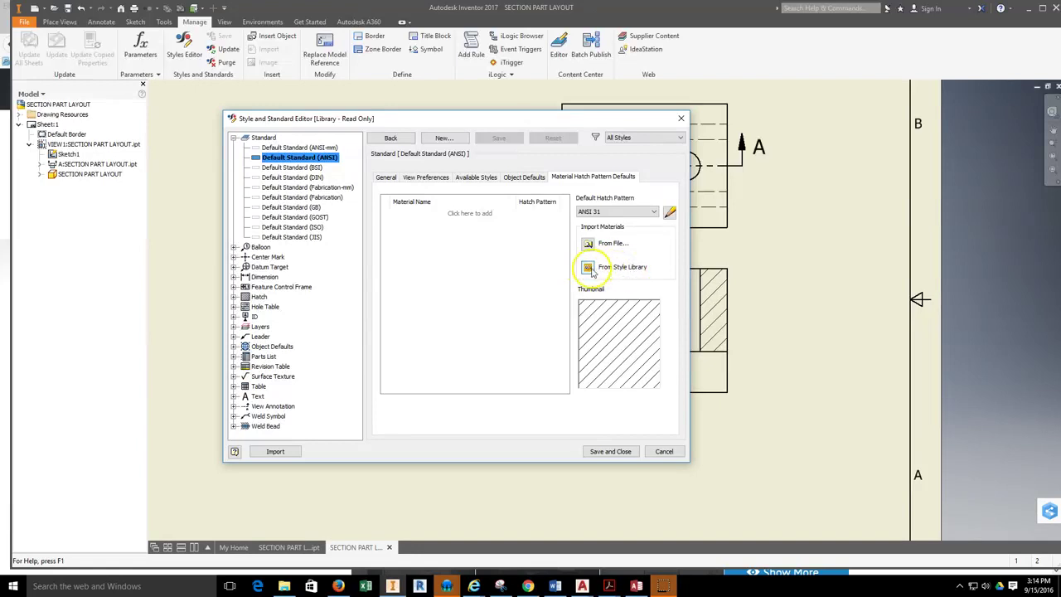
pyautogui.click(590, 269)
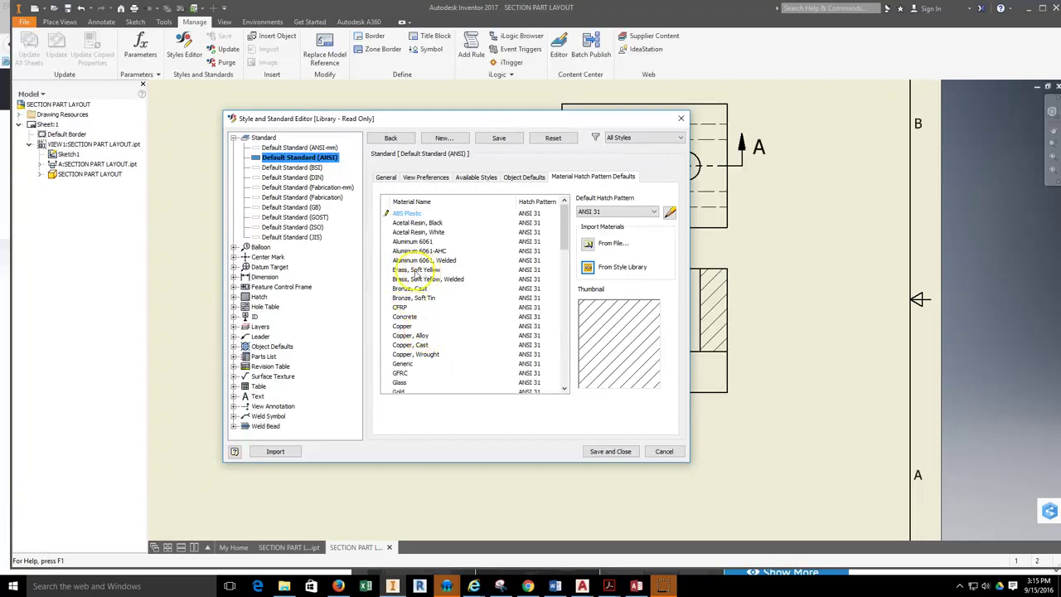
# Step: Map Brass, Soft Yellow, Brass, Soft Yellow, Welded and Bronze, Cast to ANSI 33, then save the standard
pyautogui.click(399, 270)
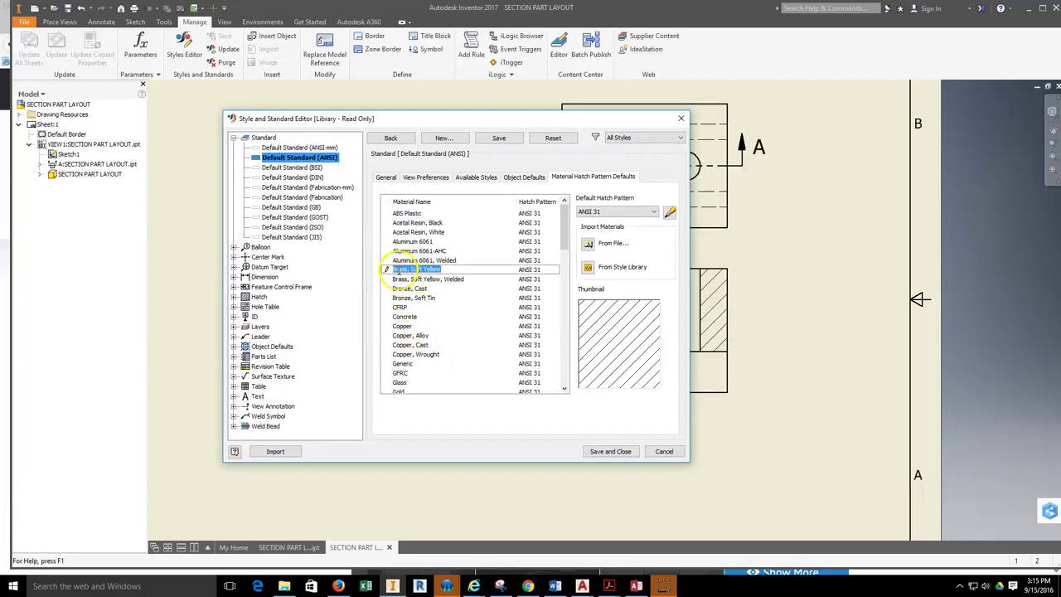
pyautogui.click(534, 271)
pyautogui.click(553, 273)
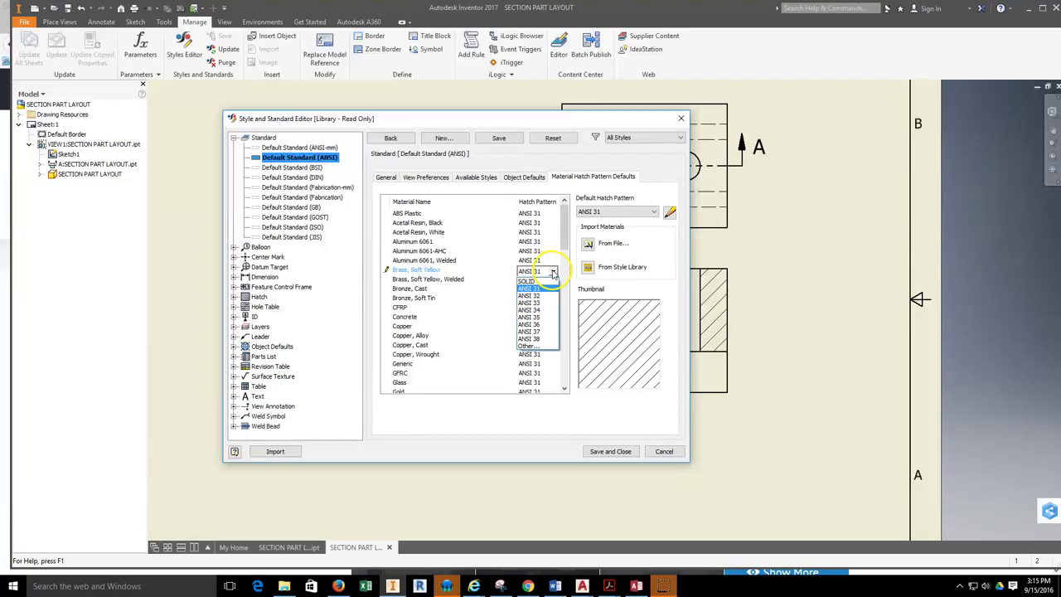
pyautogui.click(546, 305)
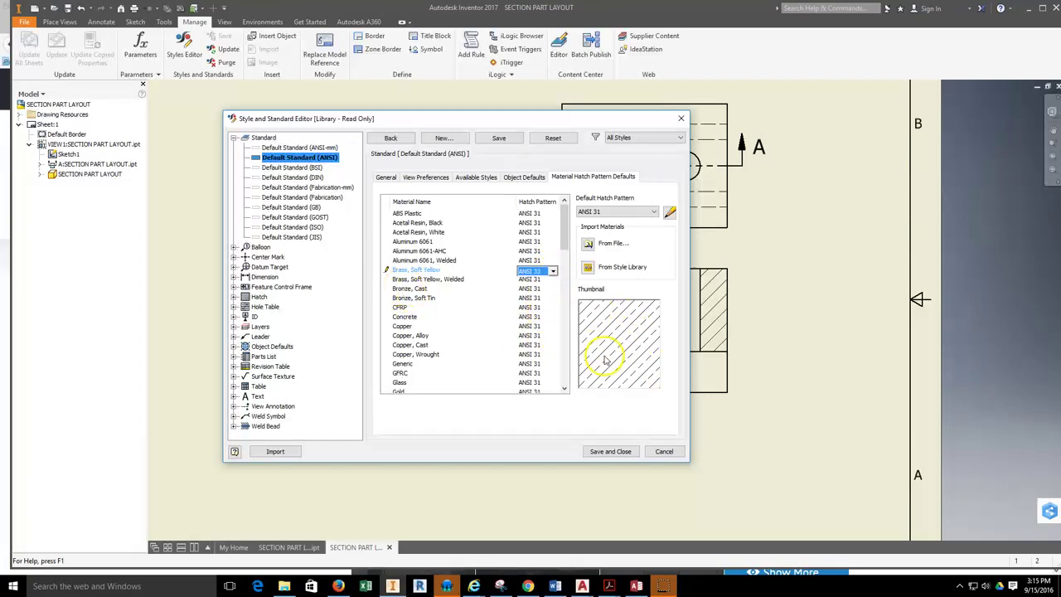
pyautogui.click(462, 280)
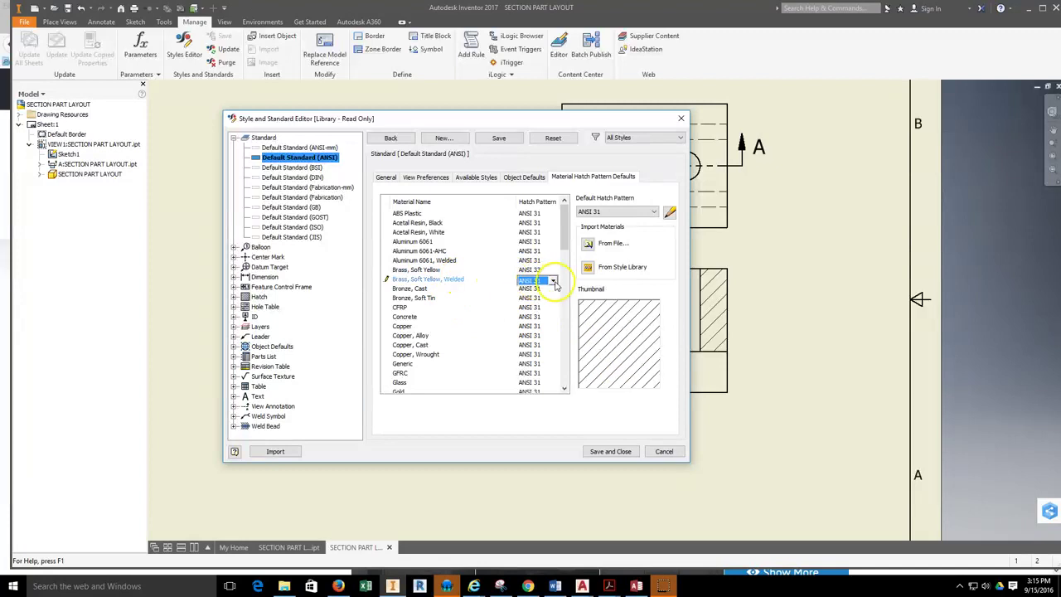
pyautogui.click(553, 280)
pyautogui.click(529, 312)
pyautogui.click(438, 288)
pyautogui.click(533, 289)
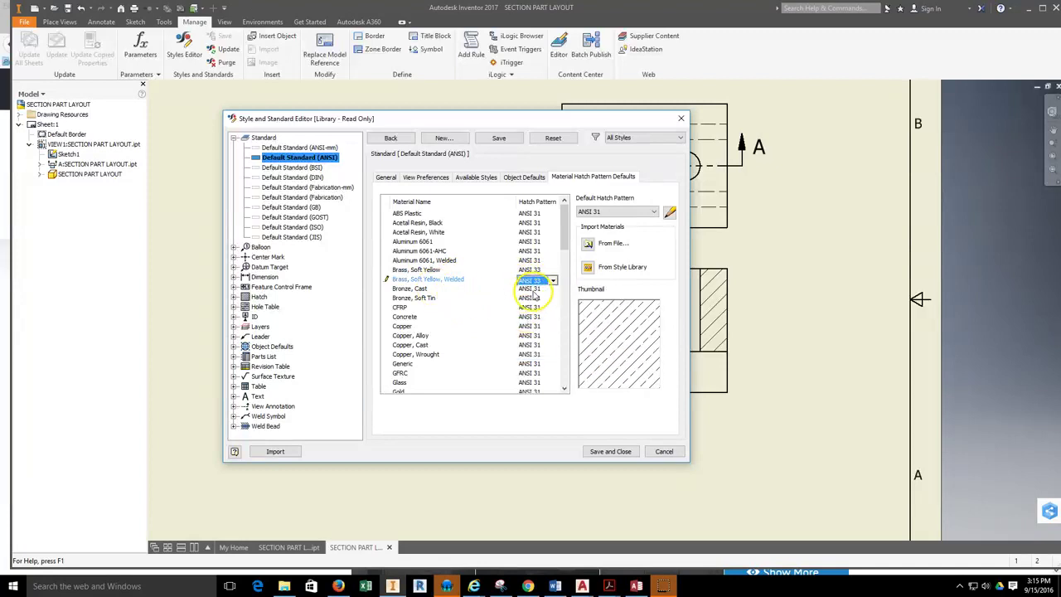
pyautogui.click(552, 290)
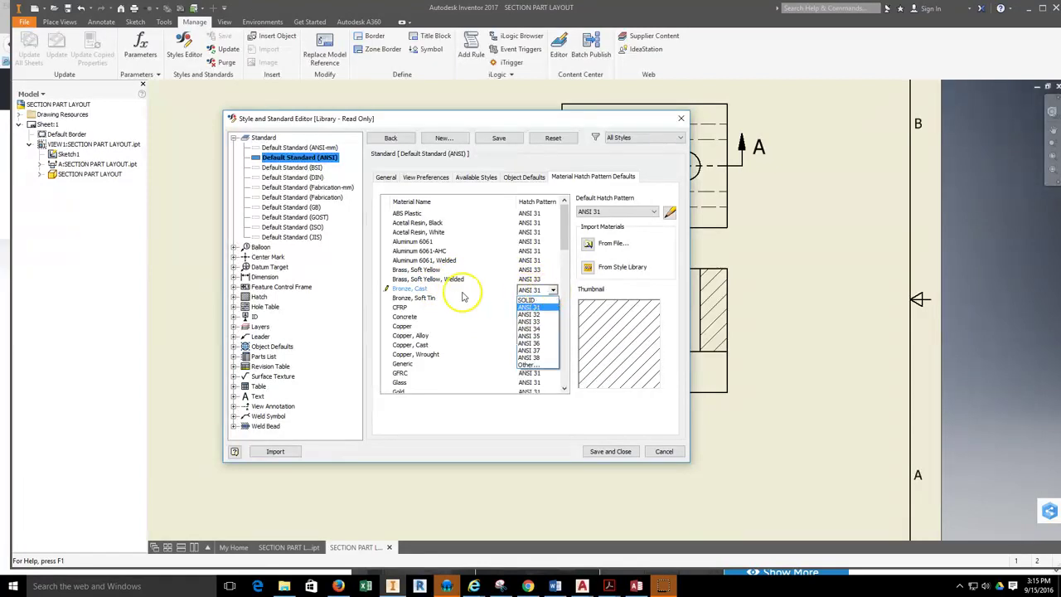
pyautogui.click(535, 322)
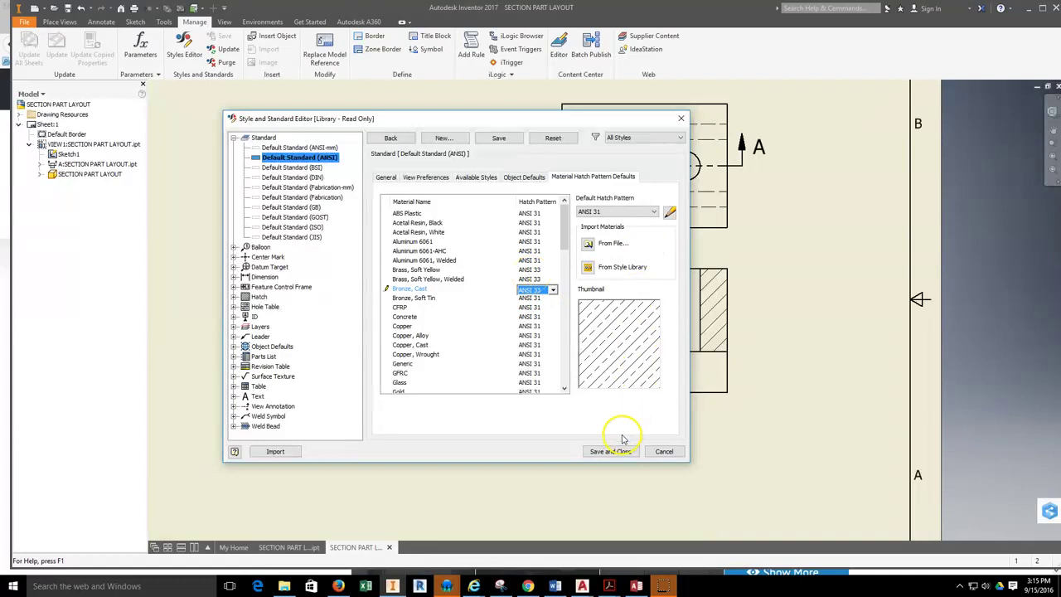
pyautogui.click(599, 453)
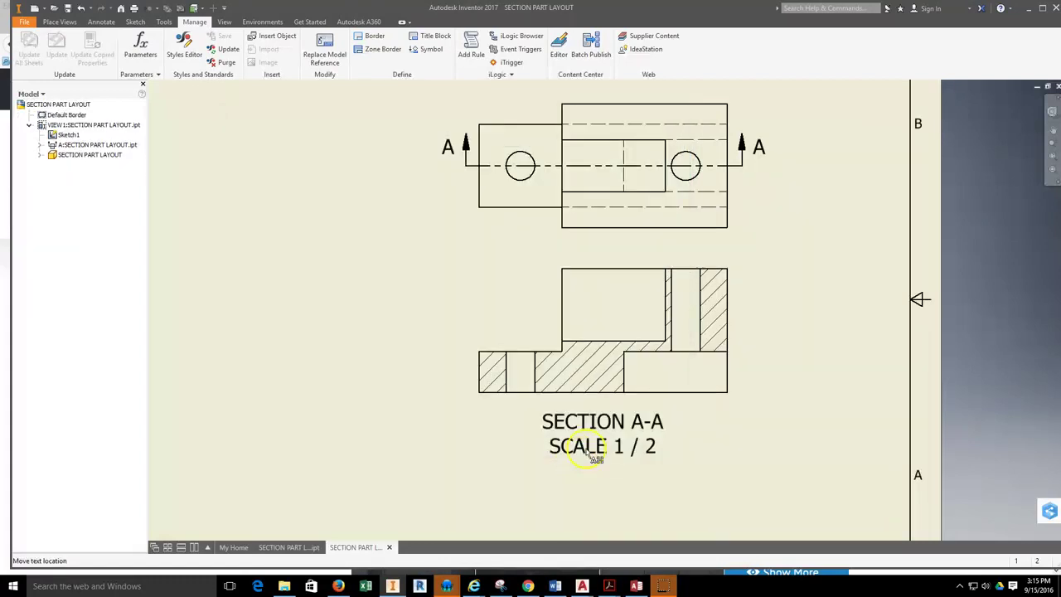
# Step: Set section A-A's hatch to By Material, giving Brass, Soft Yellow ANSI 33 at 45°, scale 1.000
pyautogui.doubleClick(600, 369)
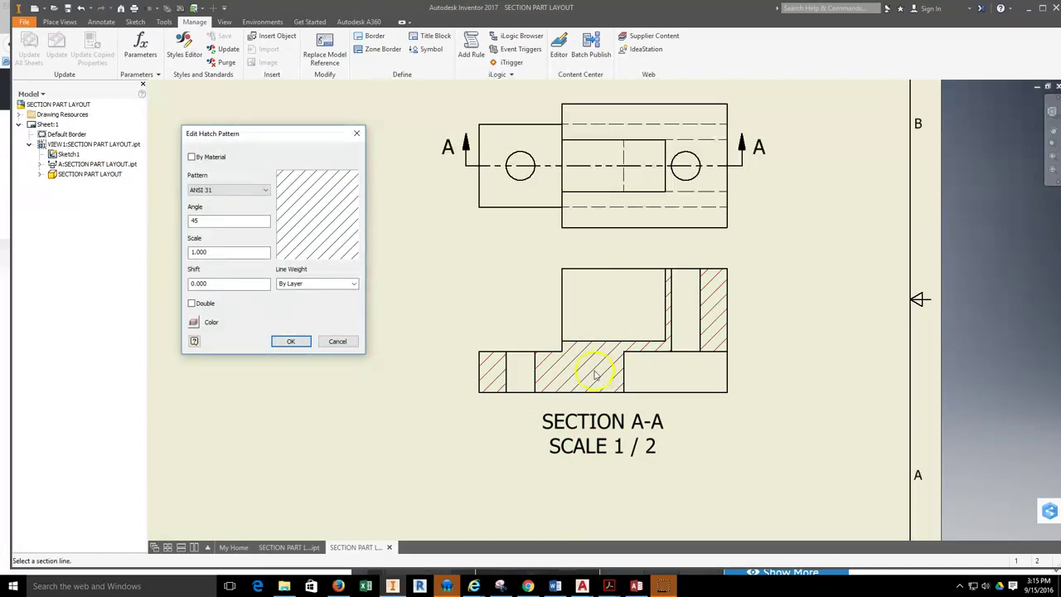
pyautogui.click(193, 158)
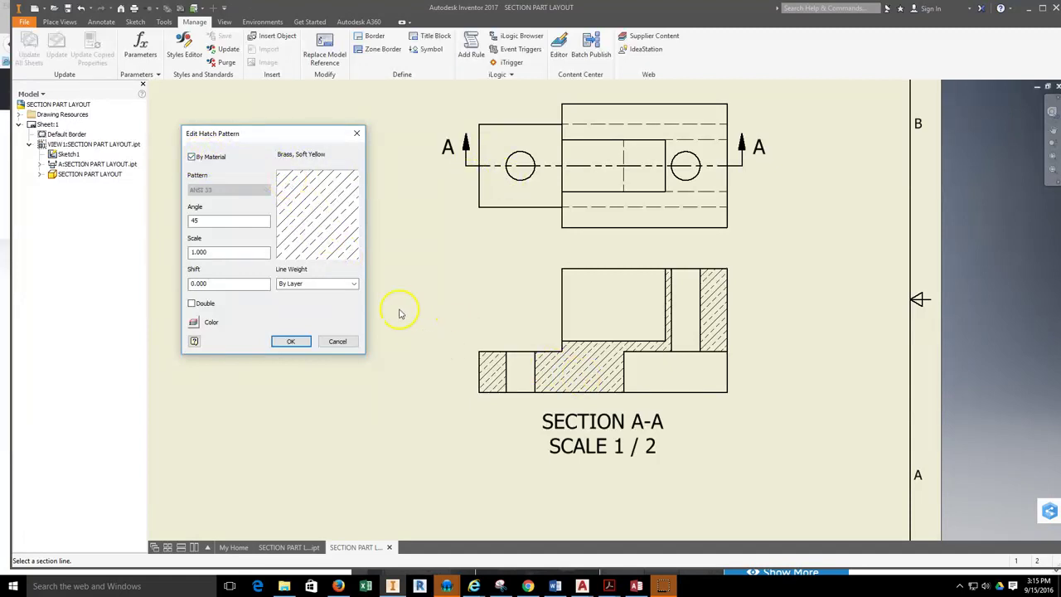
pyautogui.click(291, 341)
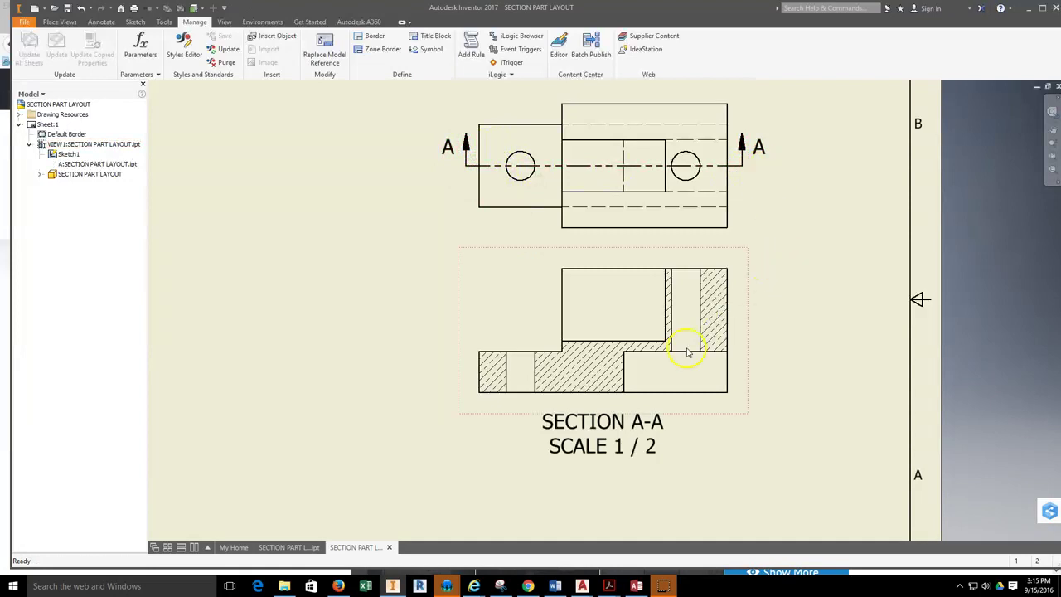
pyautogui.doubleClick(596, 370)
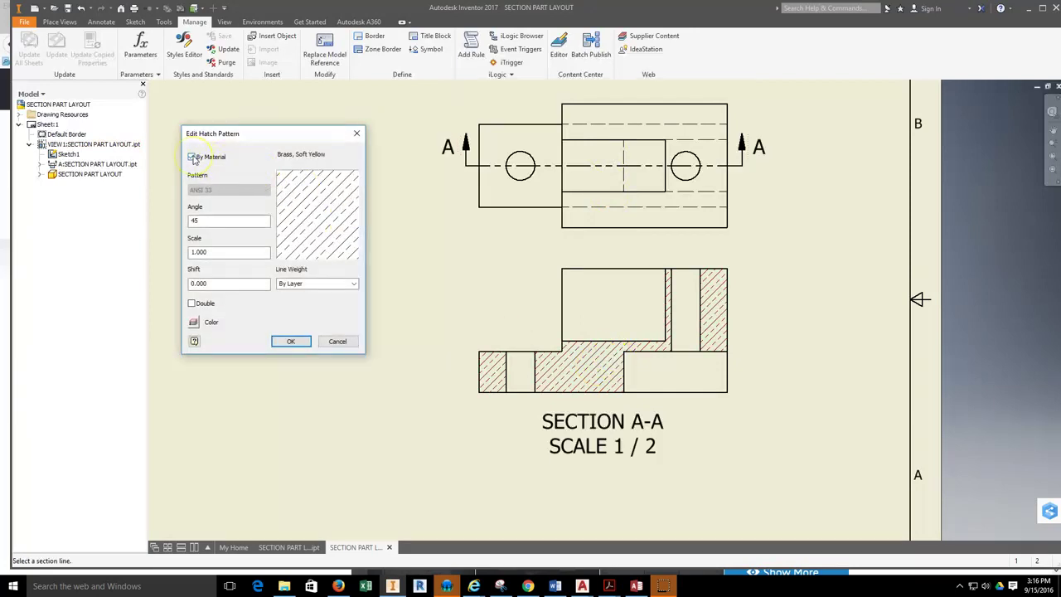
pyautogui.click(192, 158)
pyautogui.click(266, 190)
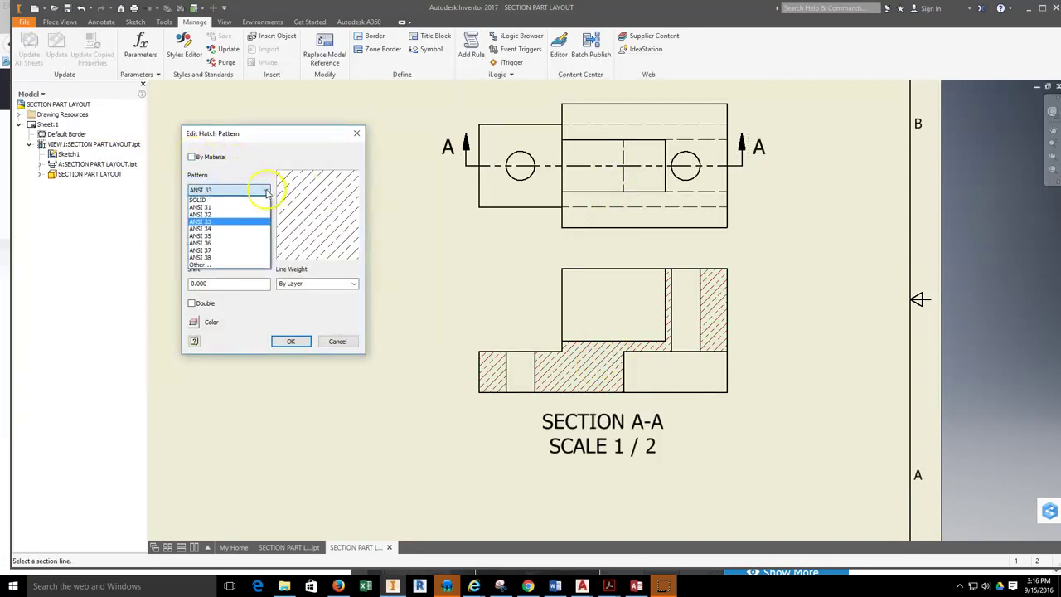
pyautogui.click(225, 236)
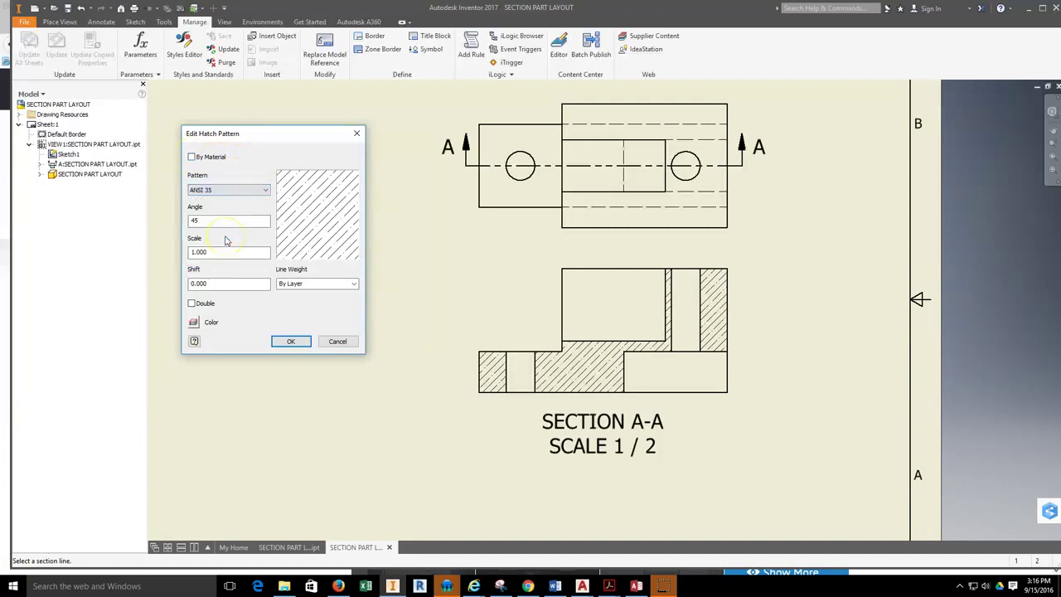
pyautogui.click(246, 191)
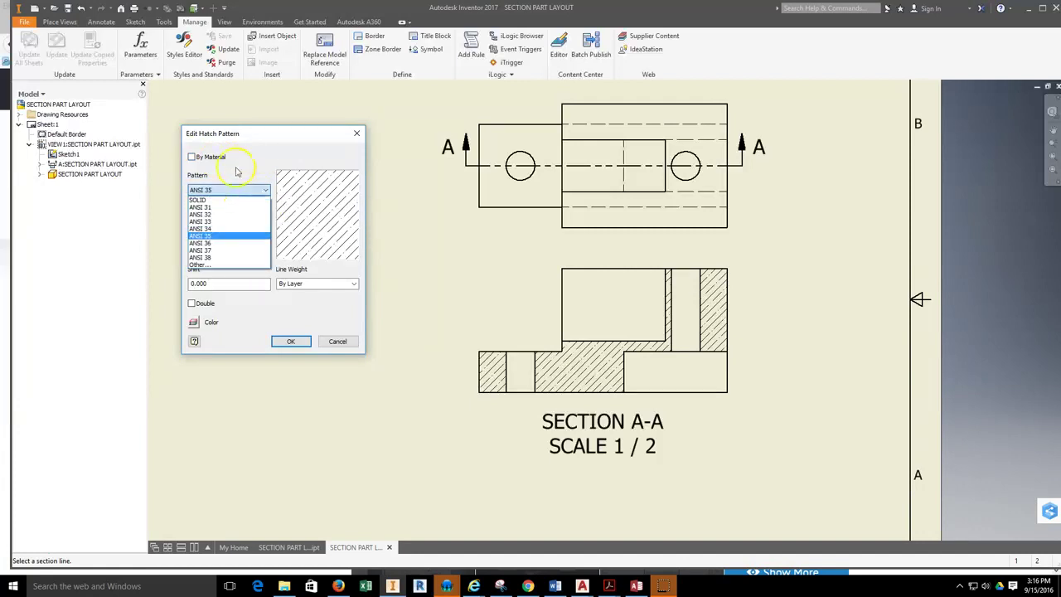
pyautogui.click(236, 172)
pyautogui.click(192, 157)
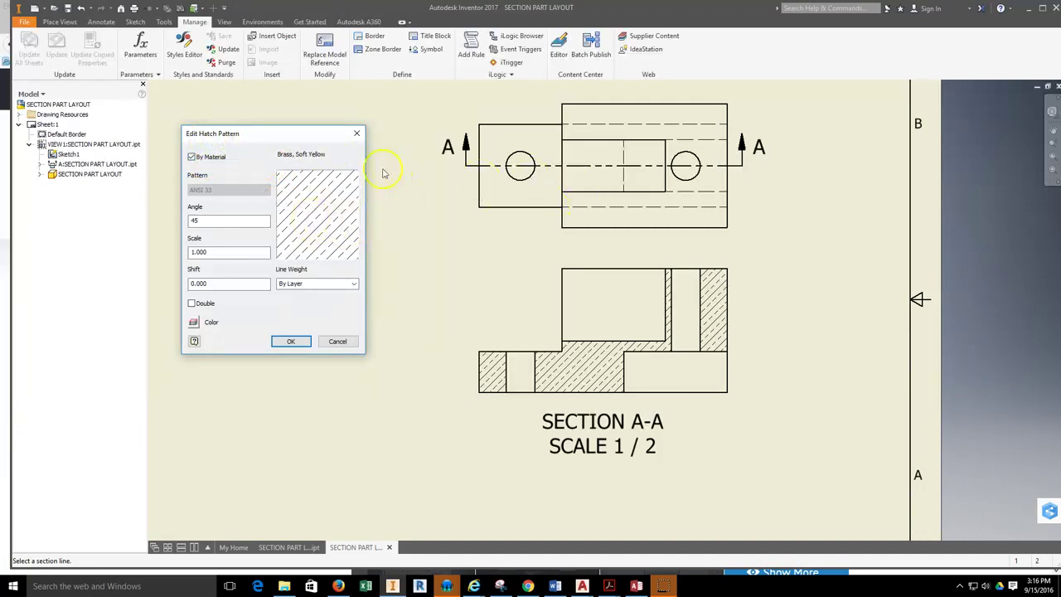
pyautogui.click(292, 341)
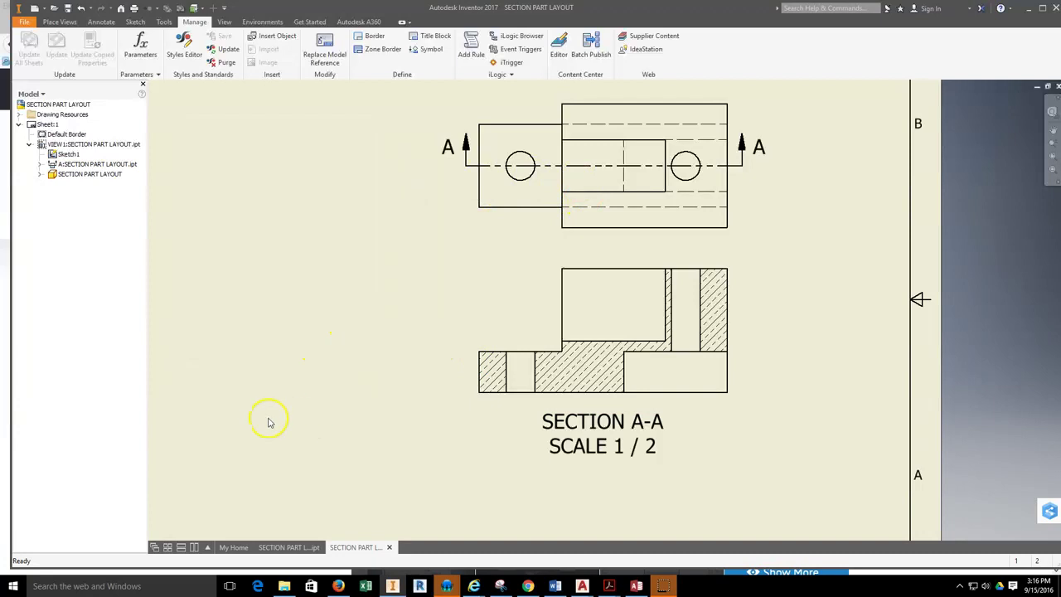